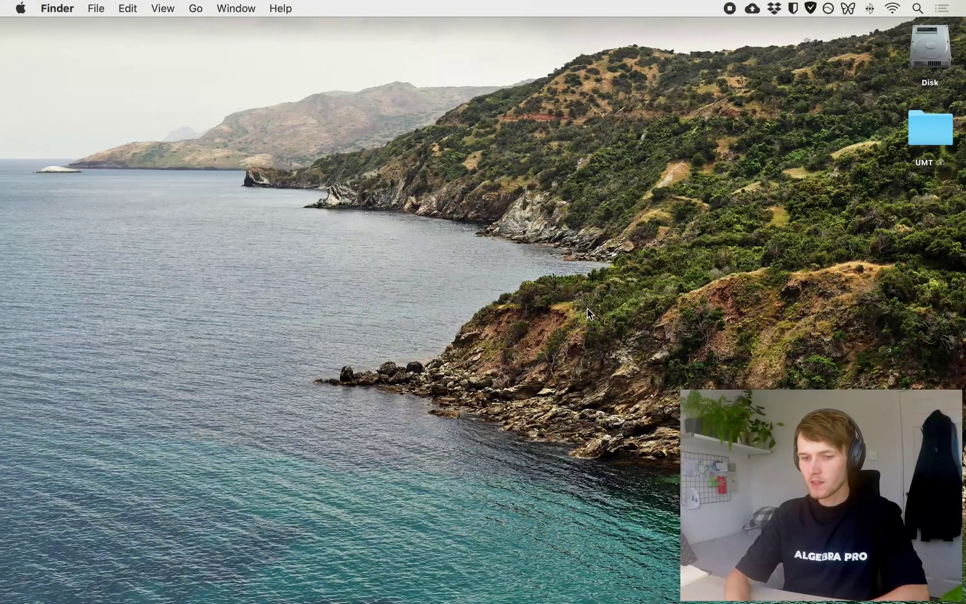
Open Mission Control from Finder to show the desktop spaces and the Dock
key("ctrl+Up")
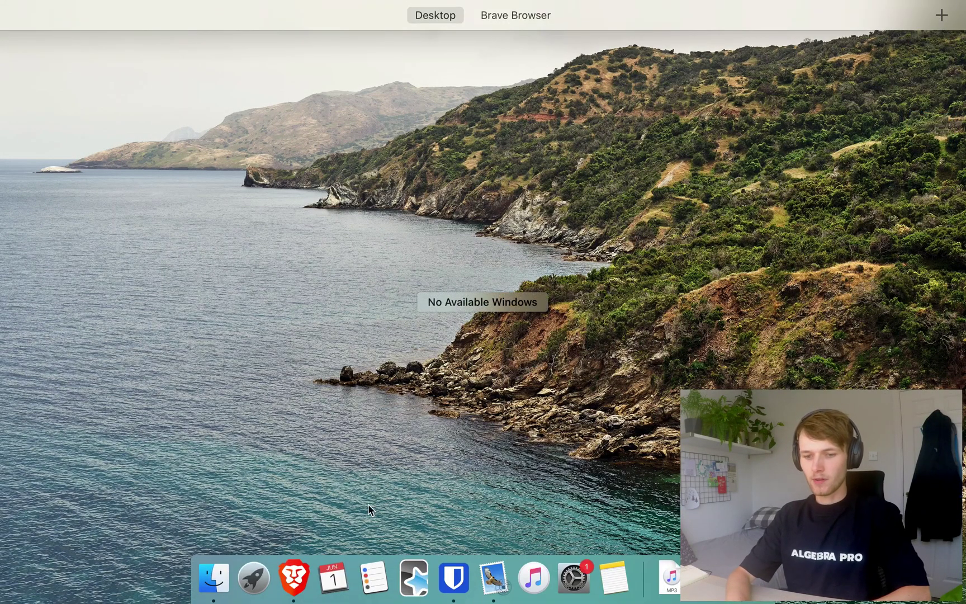
Launch Brave, search Google for 'ankiweb' and open the AnkiWeb login page
left_click(291, 591)
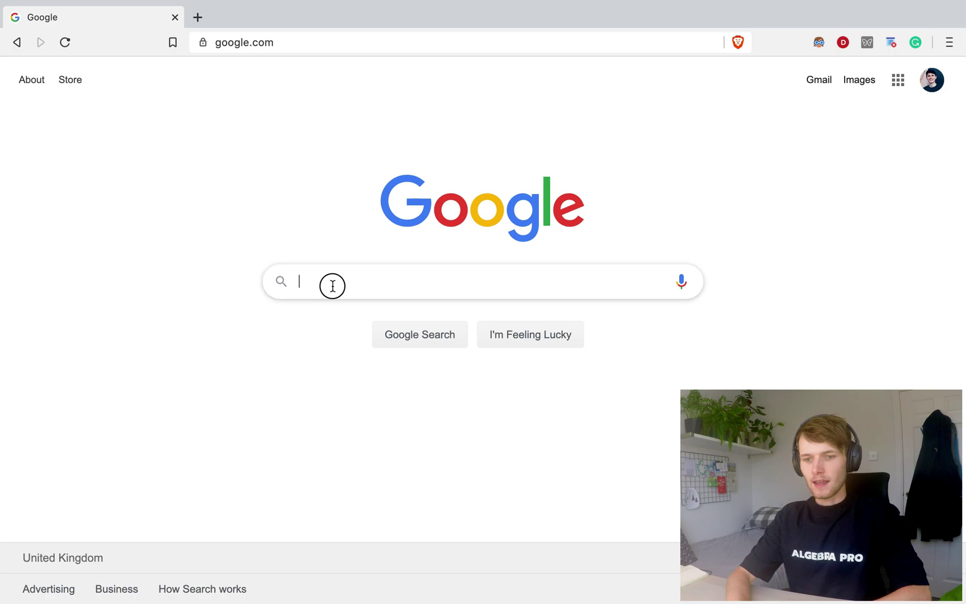
left_click(332, 285)
type("ankiweb")
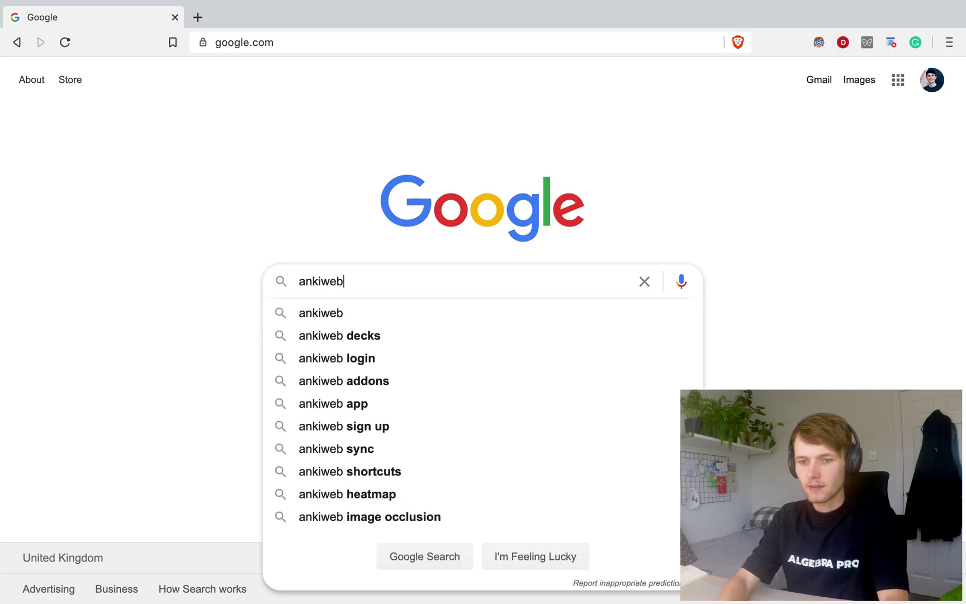
key("Return")
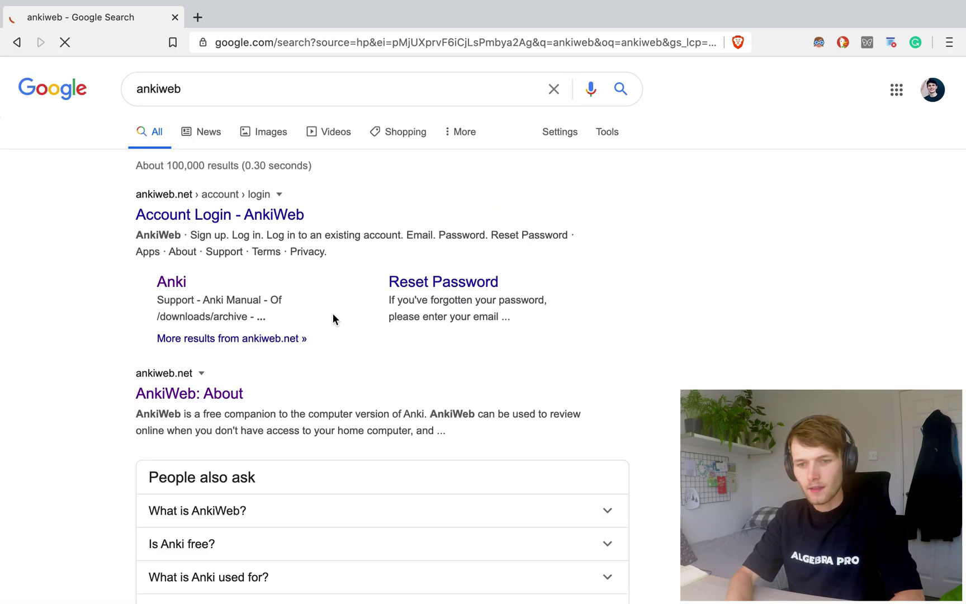
left_click(264, 218)
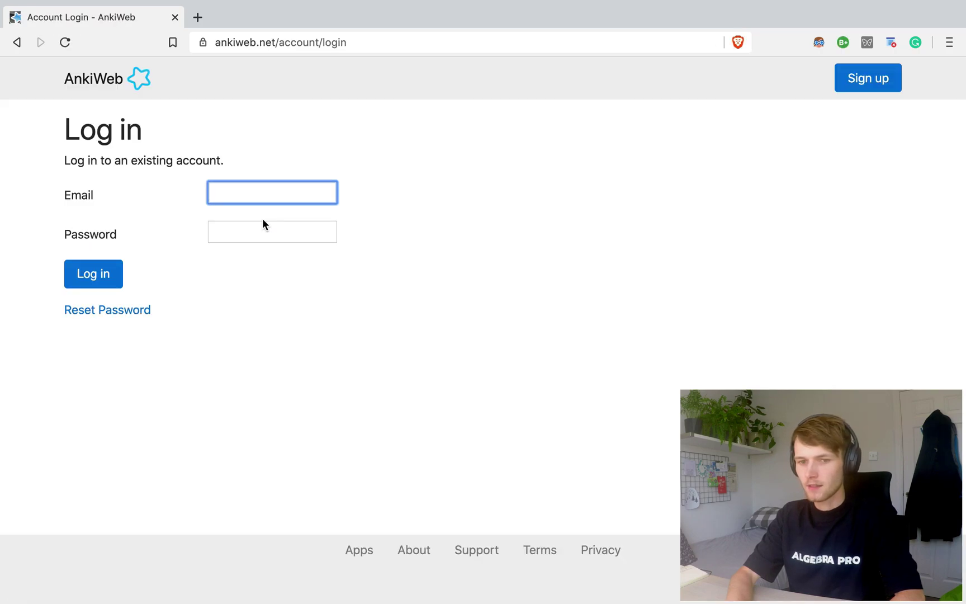
Start an AnkiWeb sign-up with the account e-mail address and a password
left_click(863, 86)
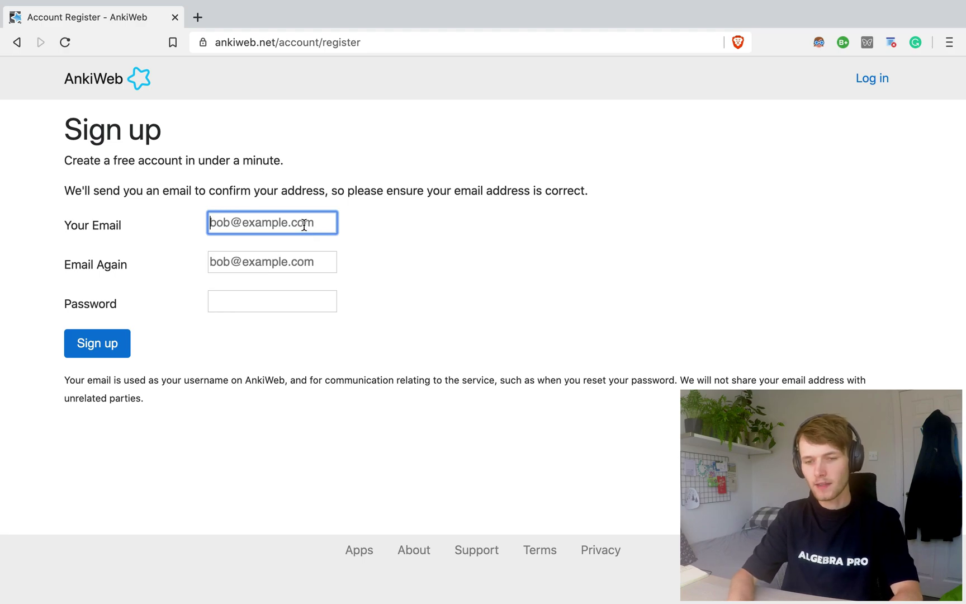
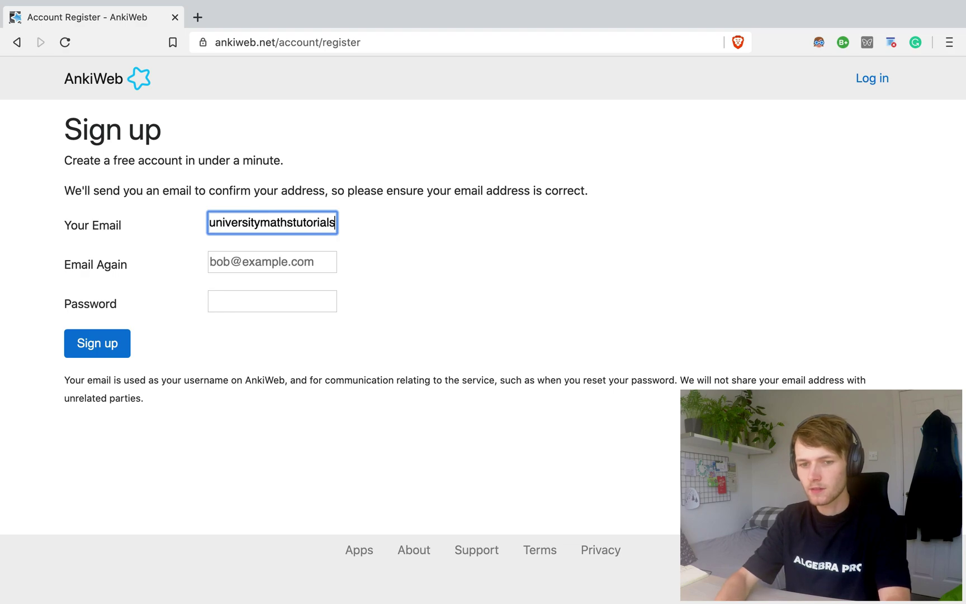
key("Tab")
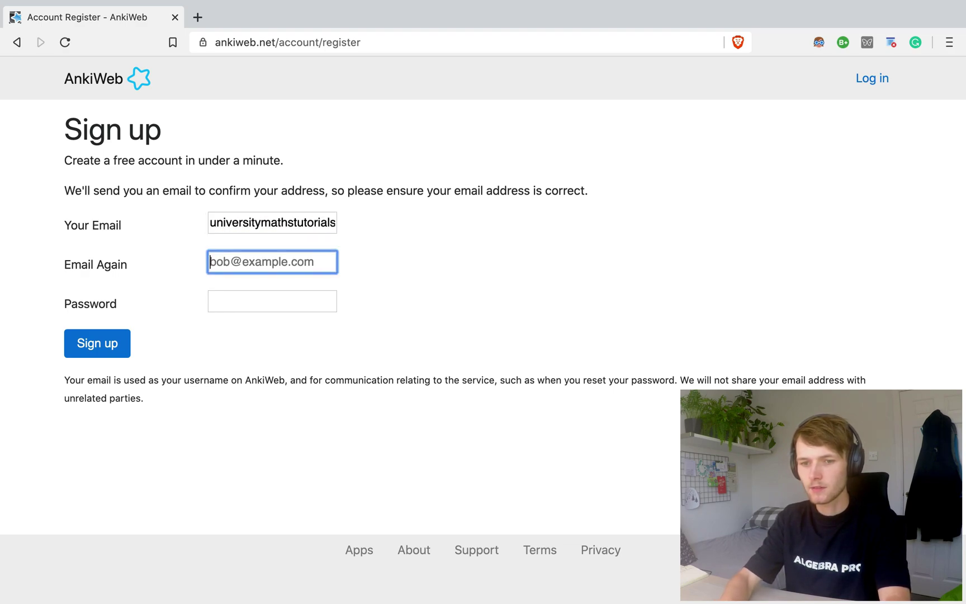
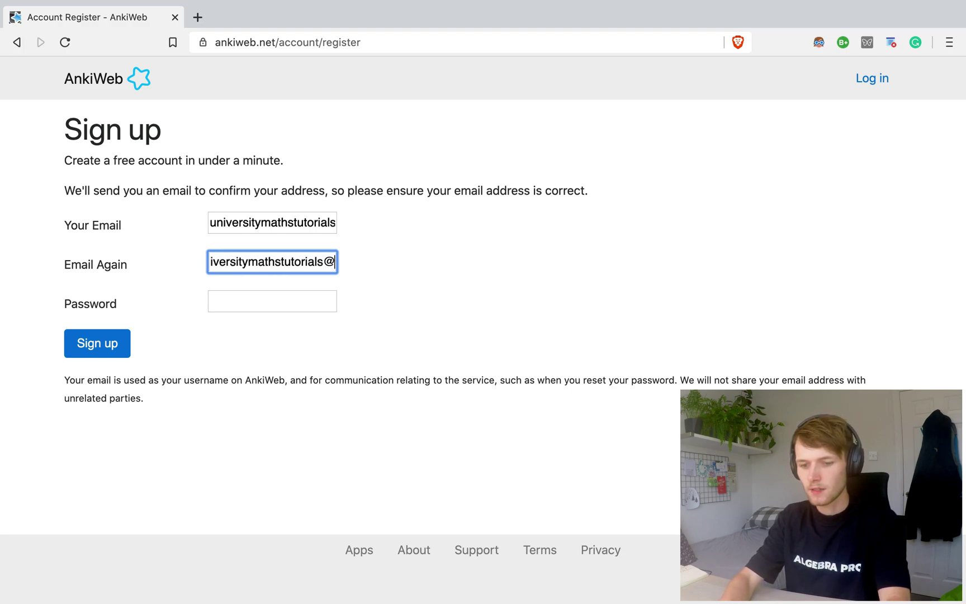
left_click(278, 297)
type("•")
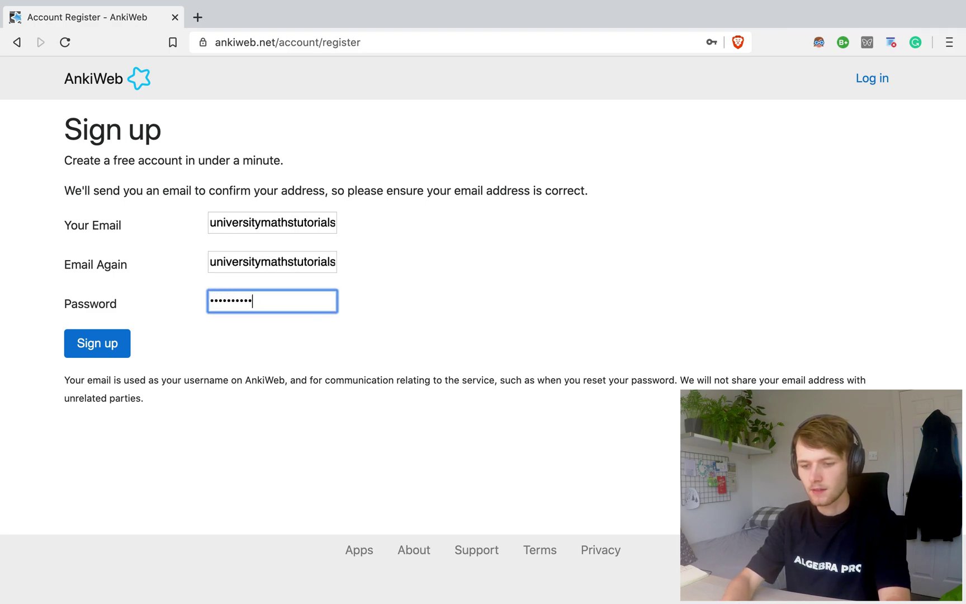
left_click(99, 342)
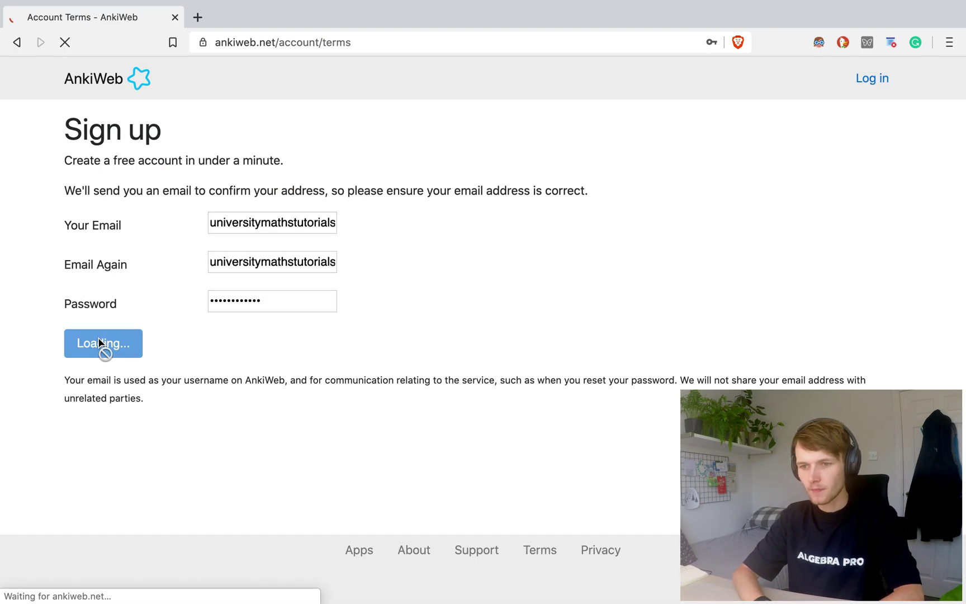
Accept the terms and conditions and continue so the confirmation e-mail is sent
scroll(544, 402, "down", 20)
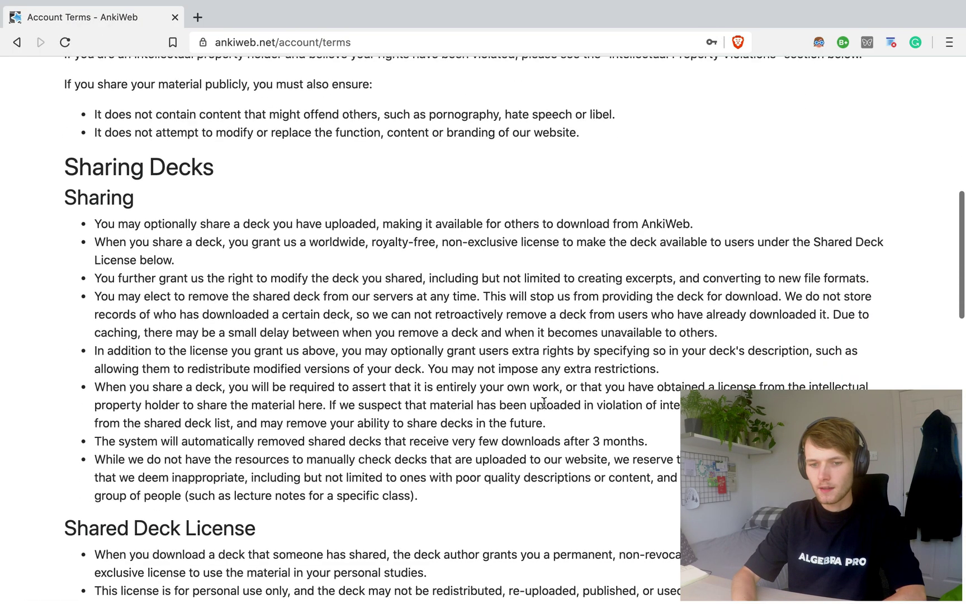
scroll(544, 402, "down", 2)
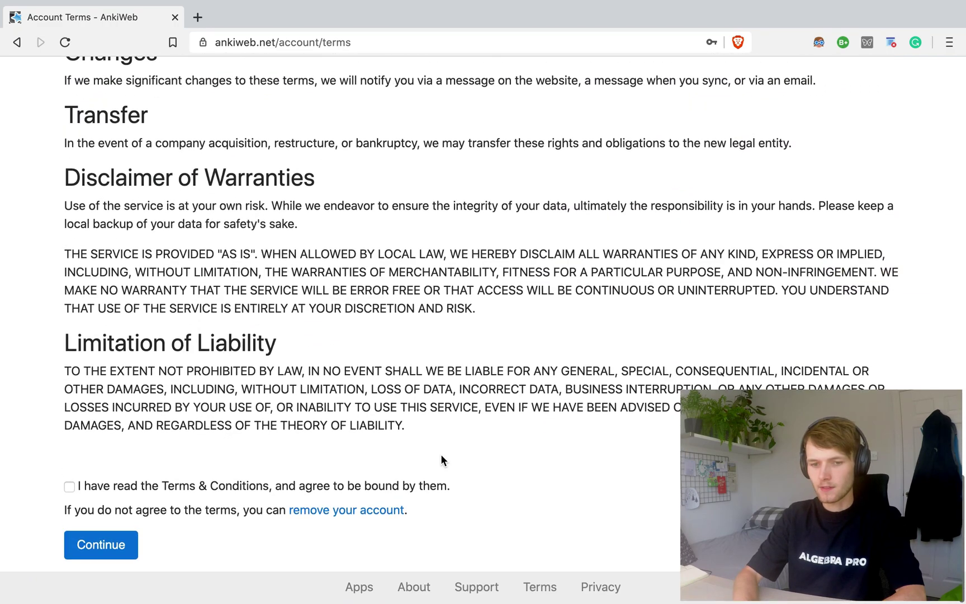
left_click(82, 486)
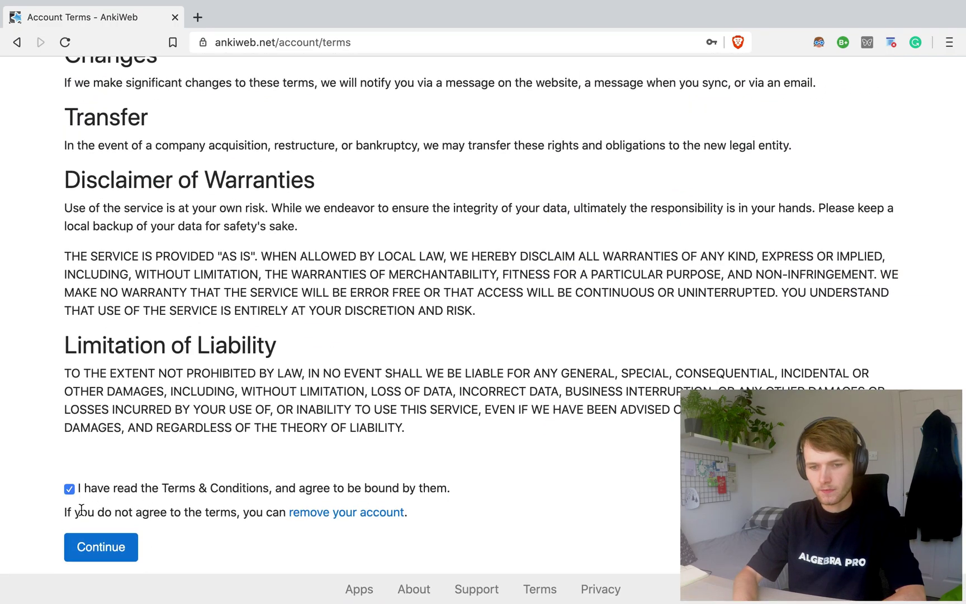
left_click(97, 556)
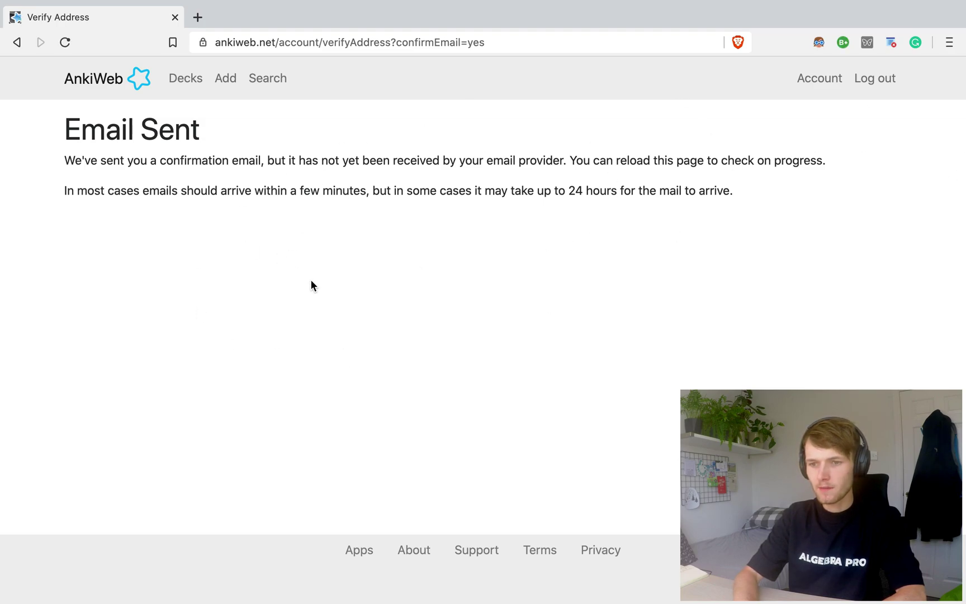
left_click(253, 43)
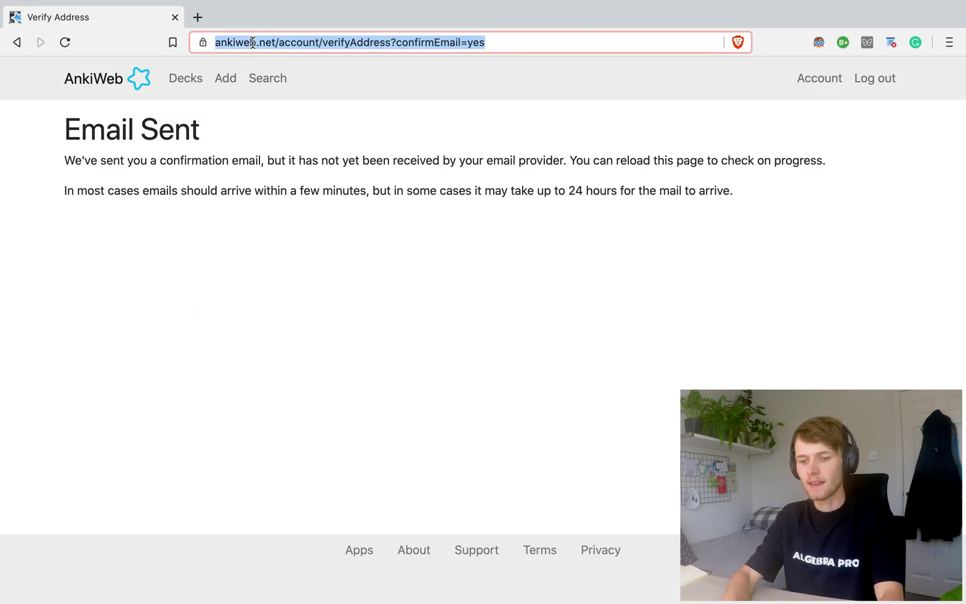
Search 'anki' from the address bar and open the official Anki site, apps.ankiweb.net
type("anki")
key("BackSpace")
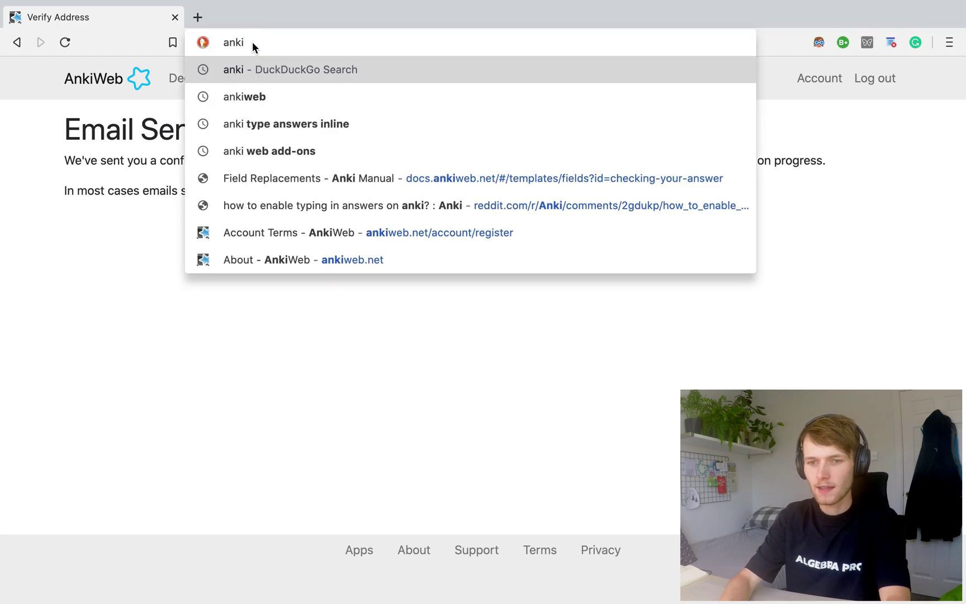
key("Return")
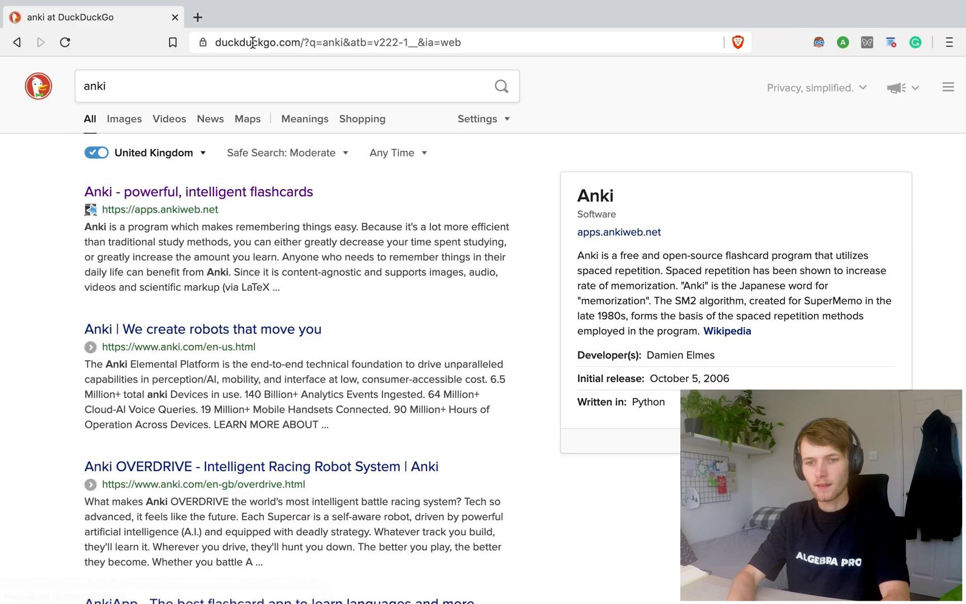
left_click(192, 193)
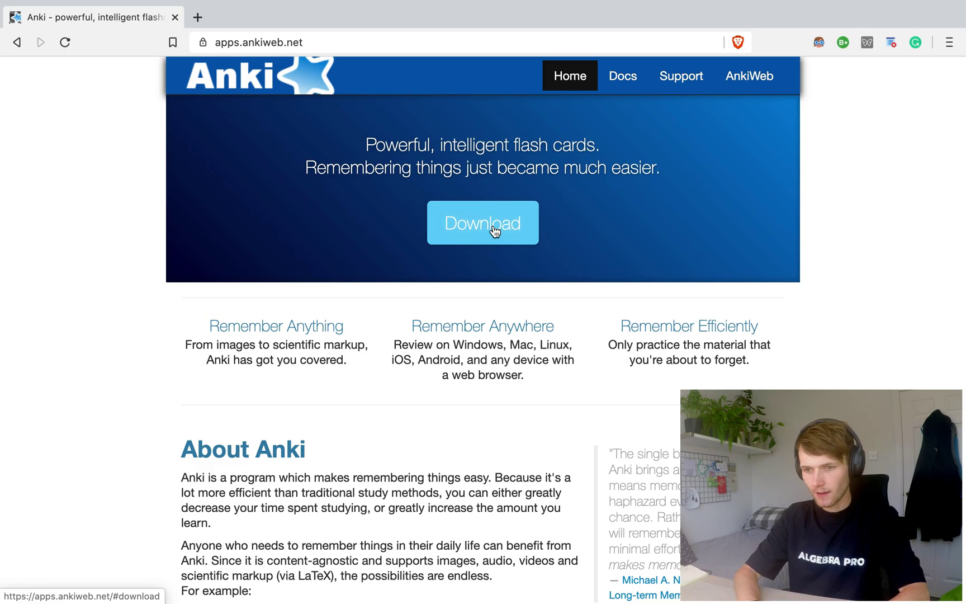
key("ctrl+Up")
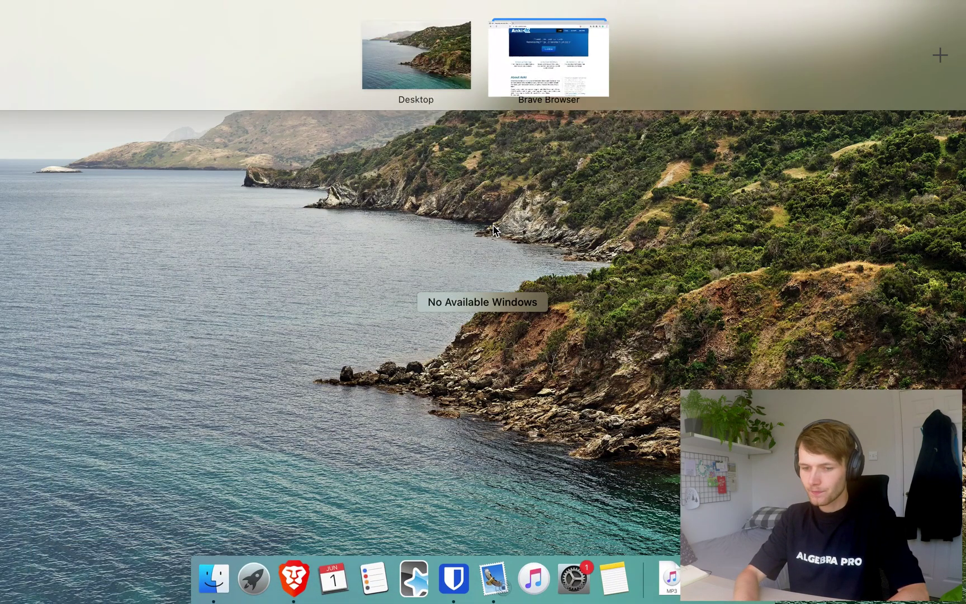
Launch Anki and sign in to AnkiWeb sync with the account ID and password
left_click(493, 261)
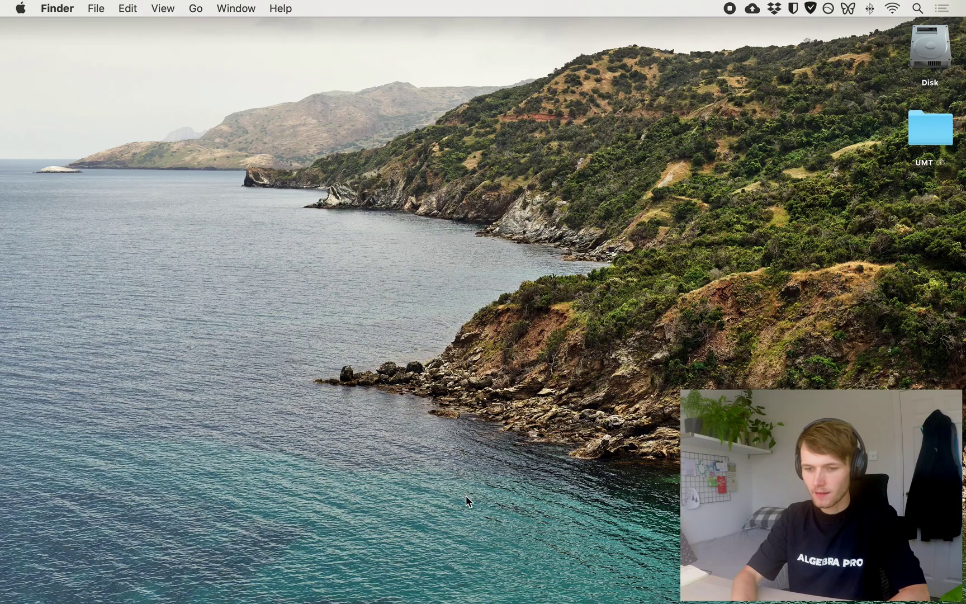
left_click(412, 584)
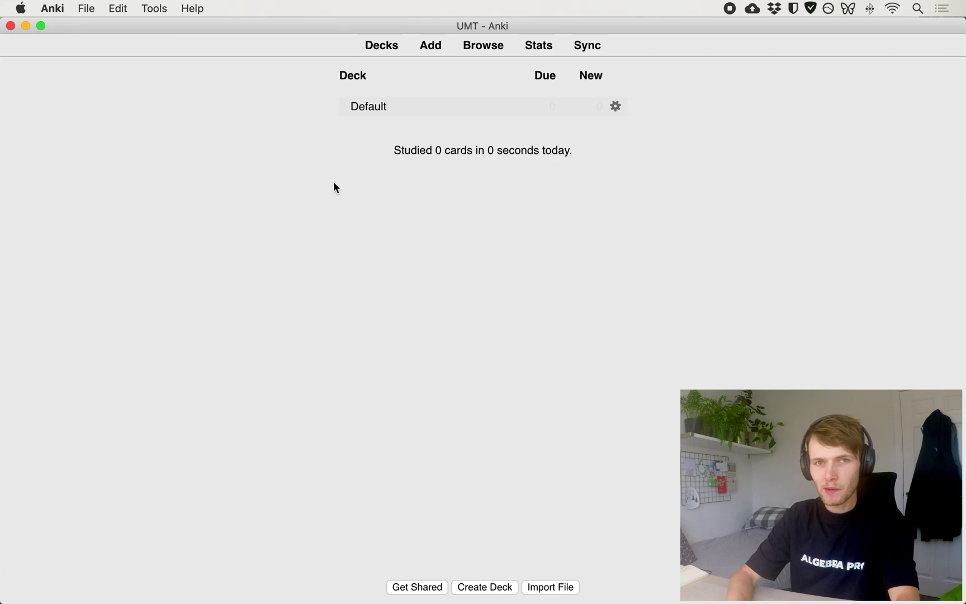
left_click(591, 49)
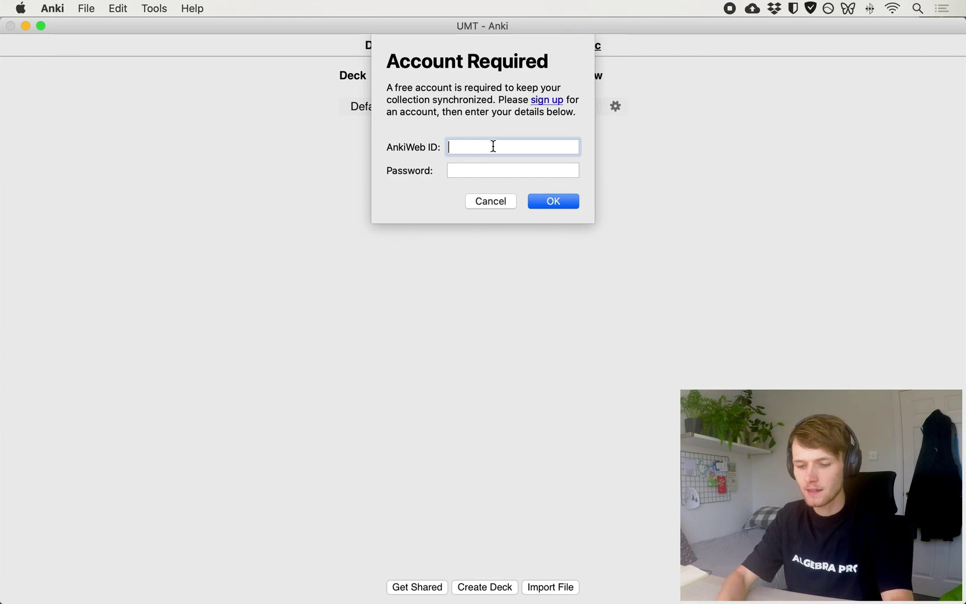
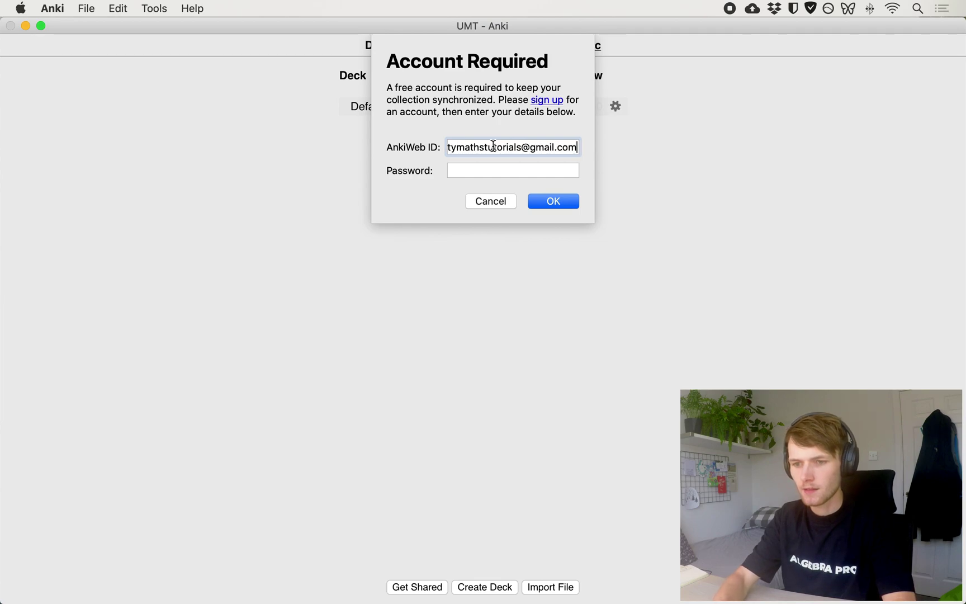
key("Tab")
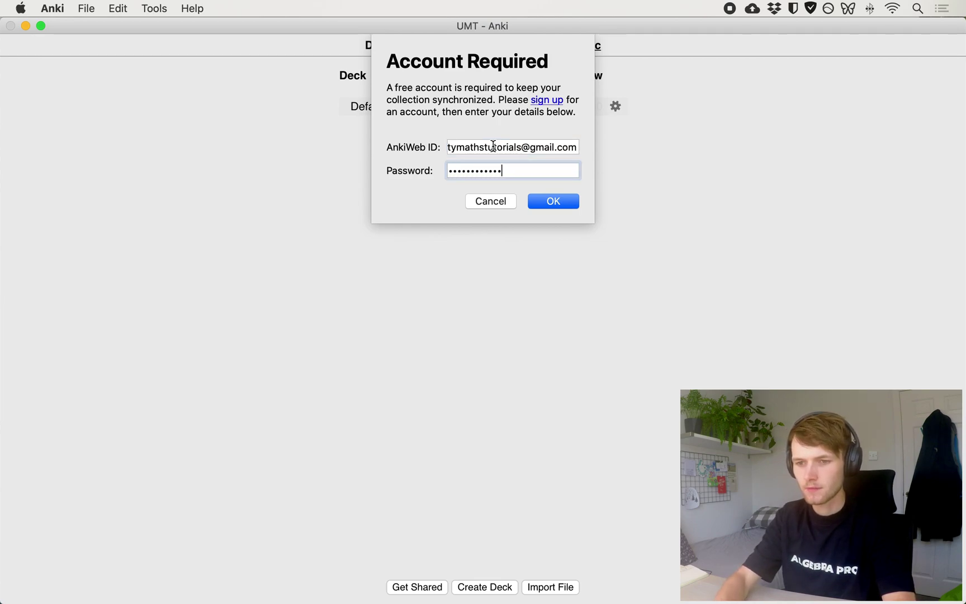
key("Return")
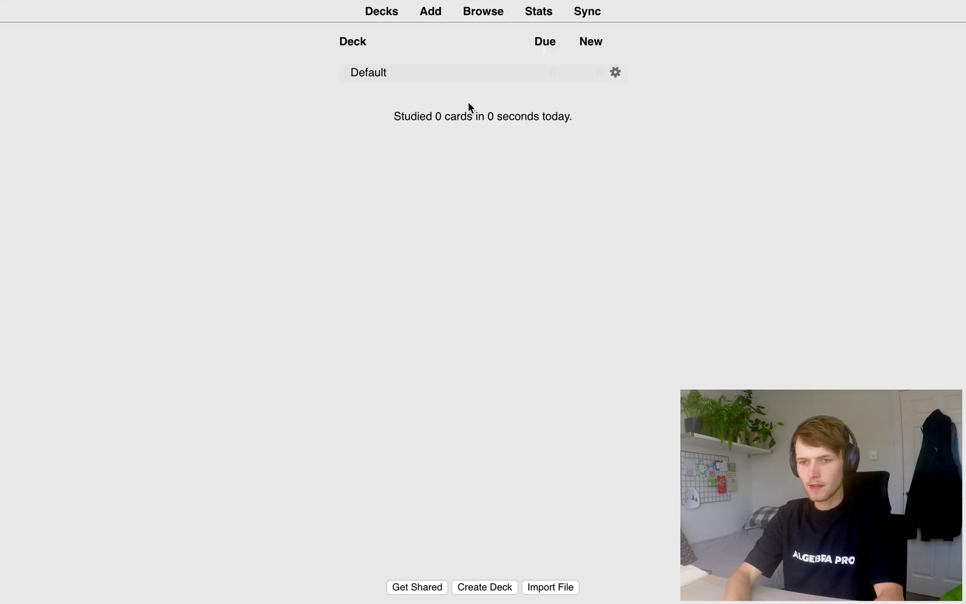
Create a deck named 'Uni Maths' and open it from the deck list
left_click(487, 586)
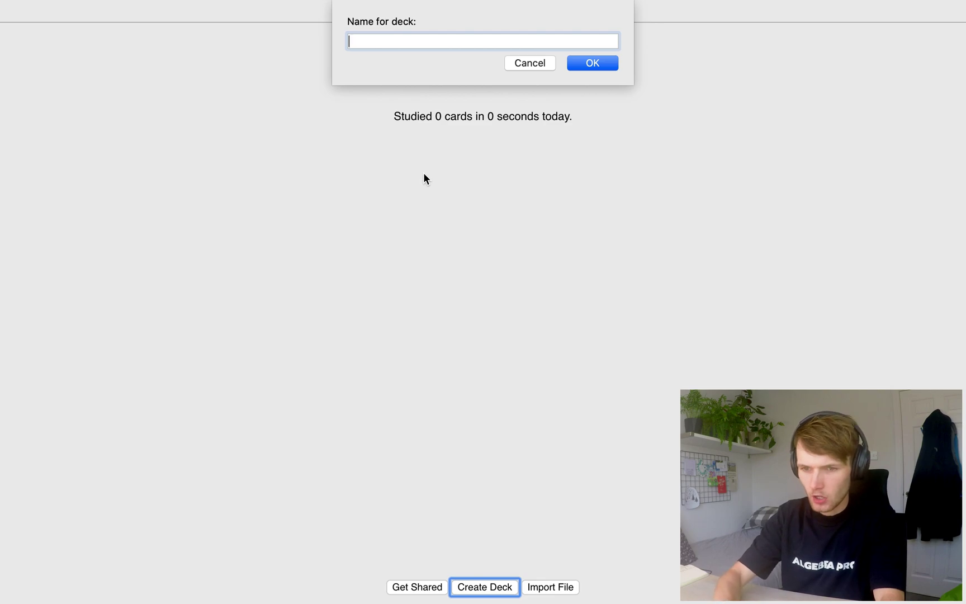
type("Uni Math")
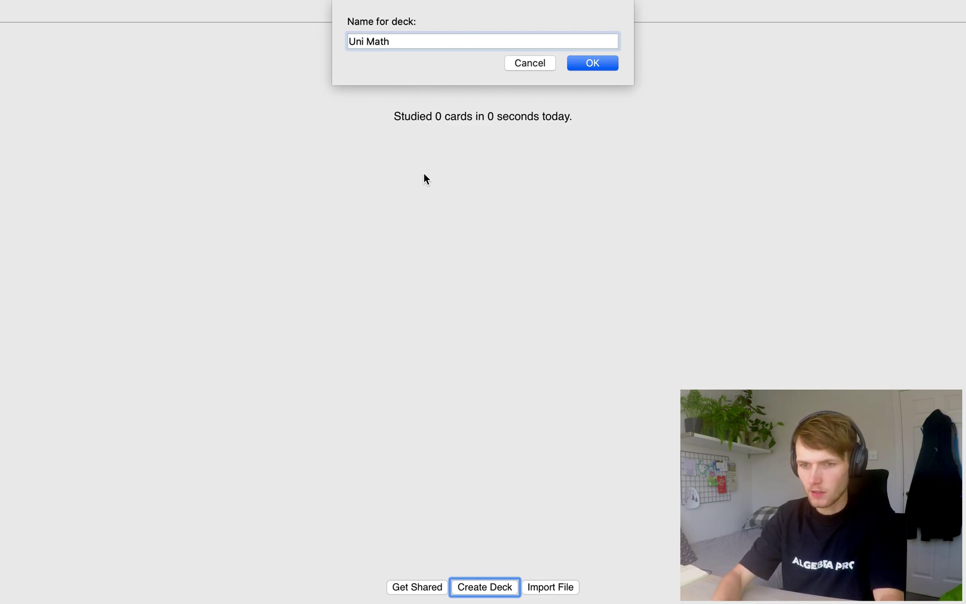
type("s")
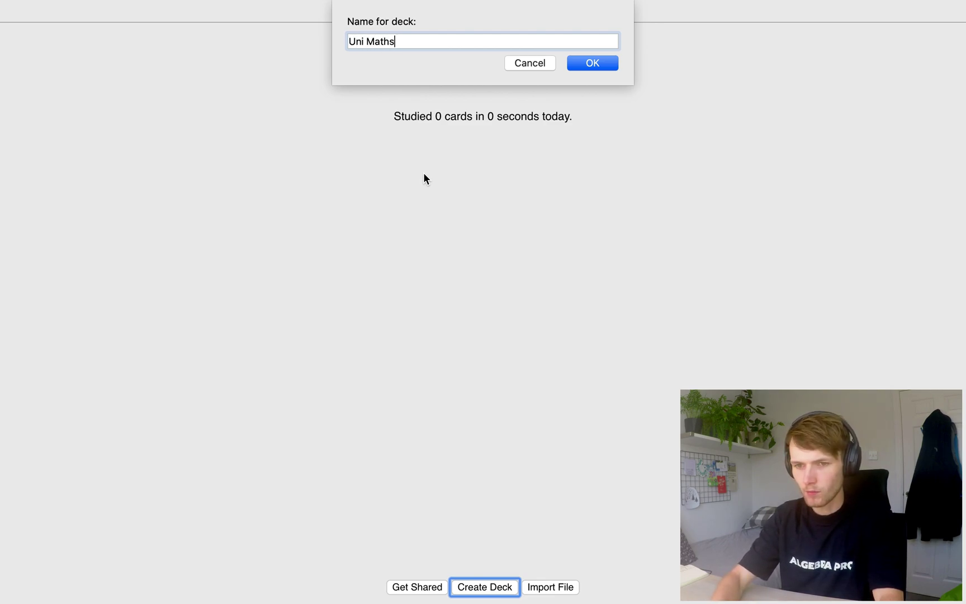
key("Return")
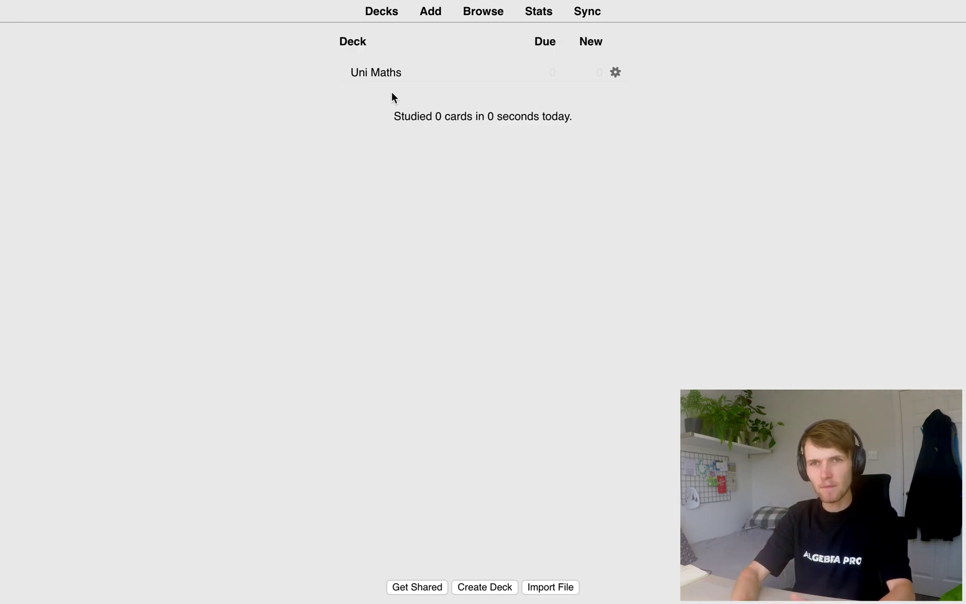
left_click(379, 14)
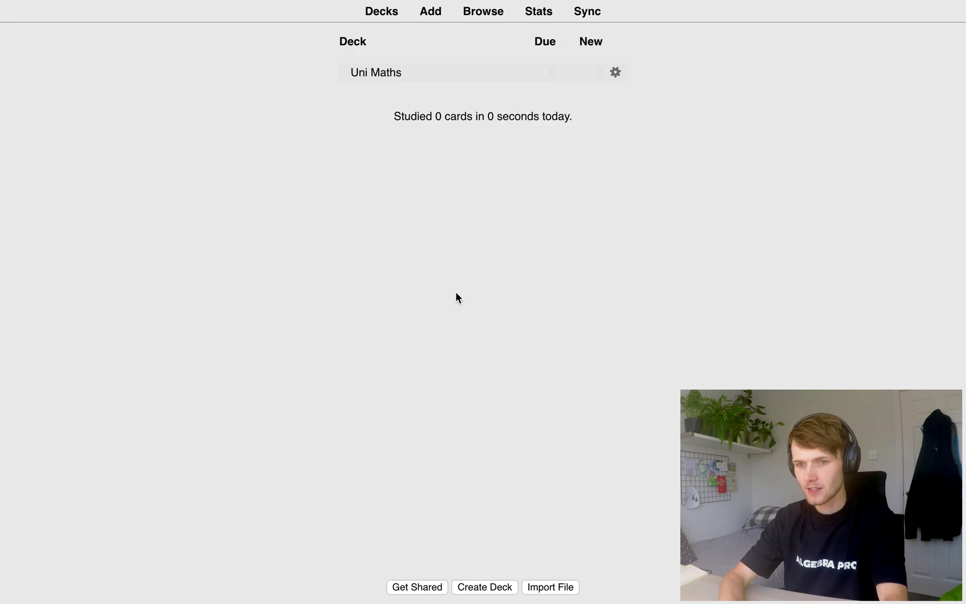
left_click(386, 73)
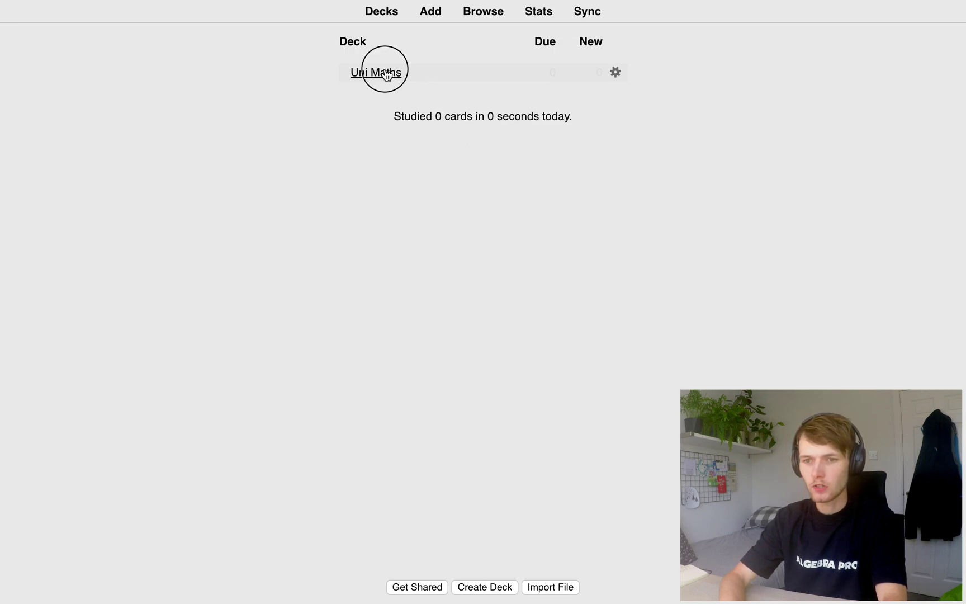
Start a new note using the Basic (and reversed card) note type
left_click(431, 12)
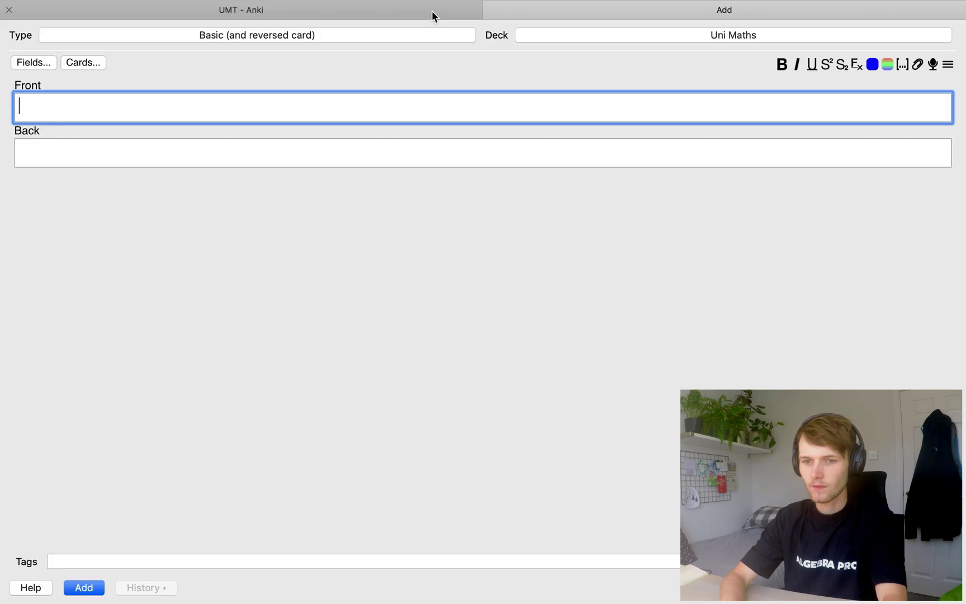
left_click(411, 35)
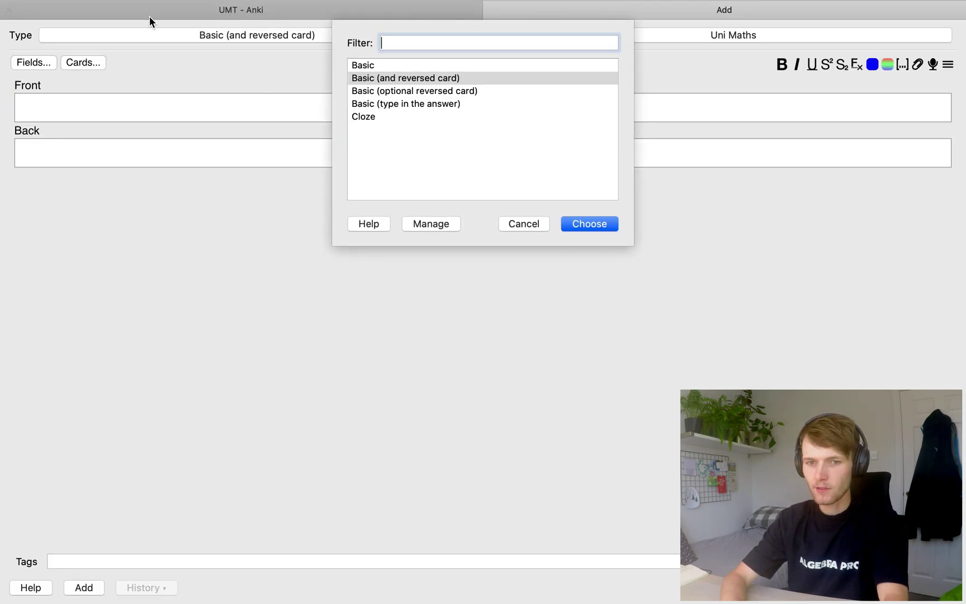
left_click(379, 66)
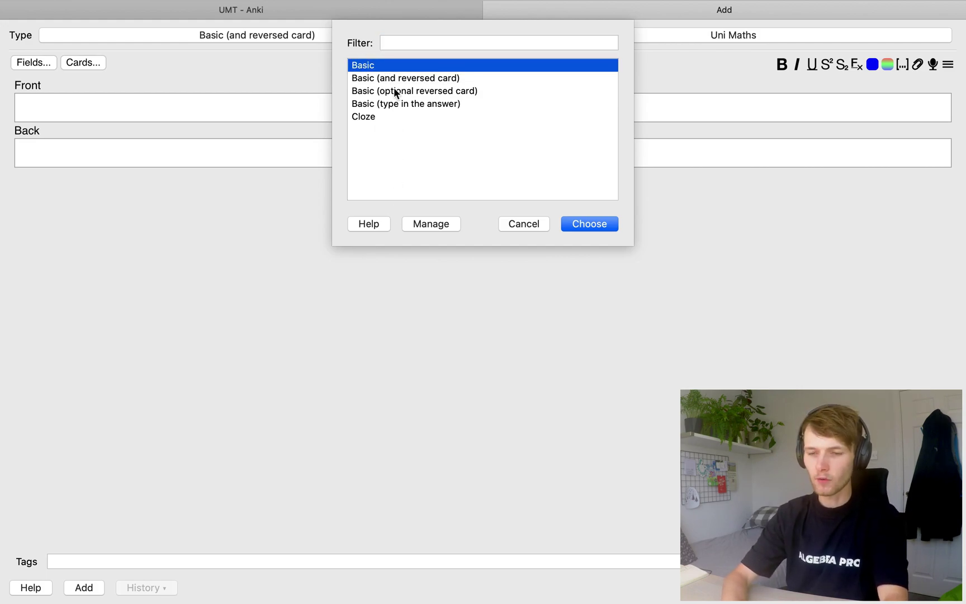
left_click(392, 78)
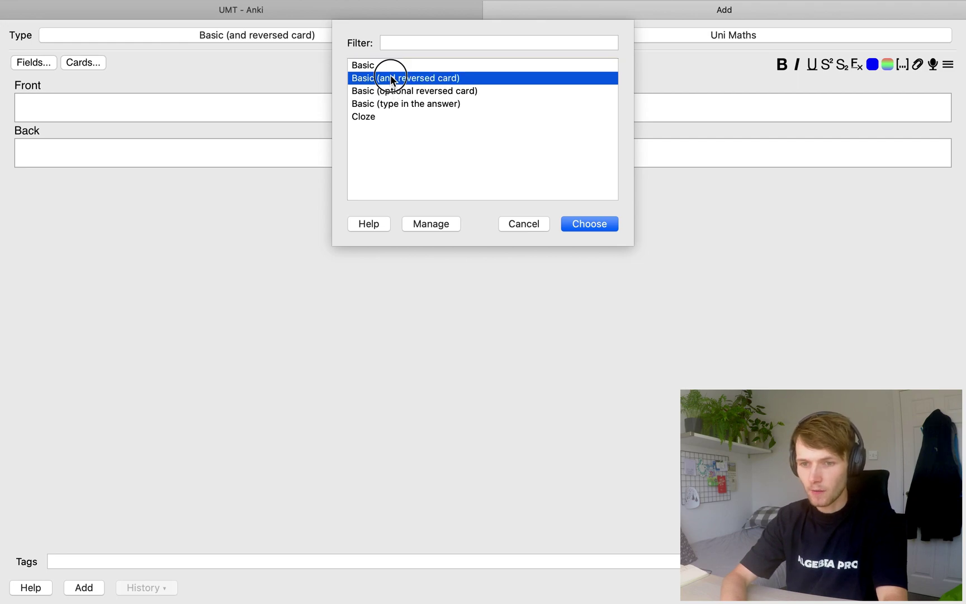
left_click(588, 225)
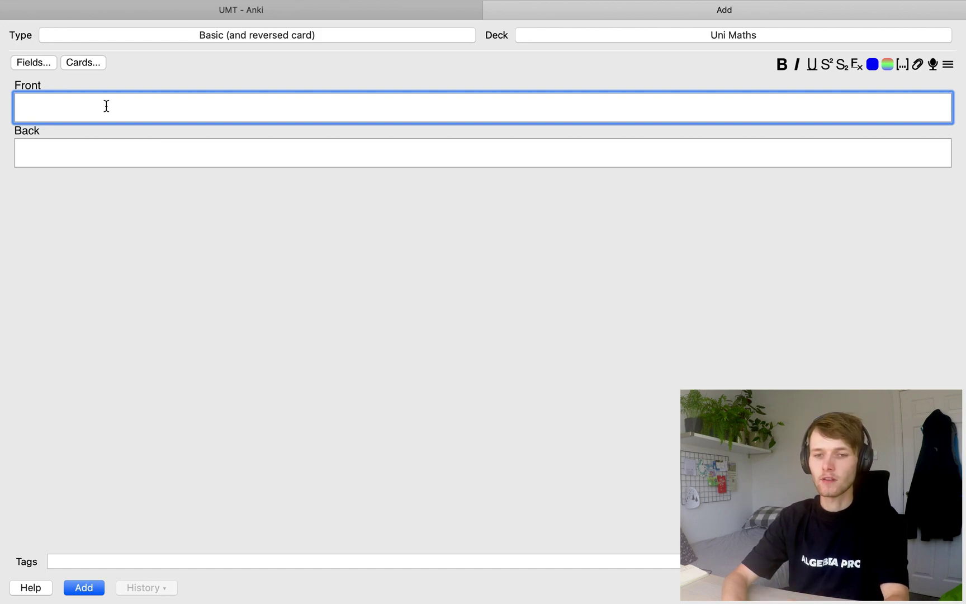
Type 'Quadratic Equation' into the Front field
left_click(99, 144)
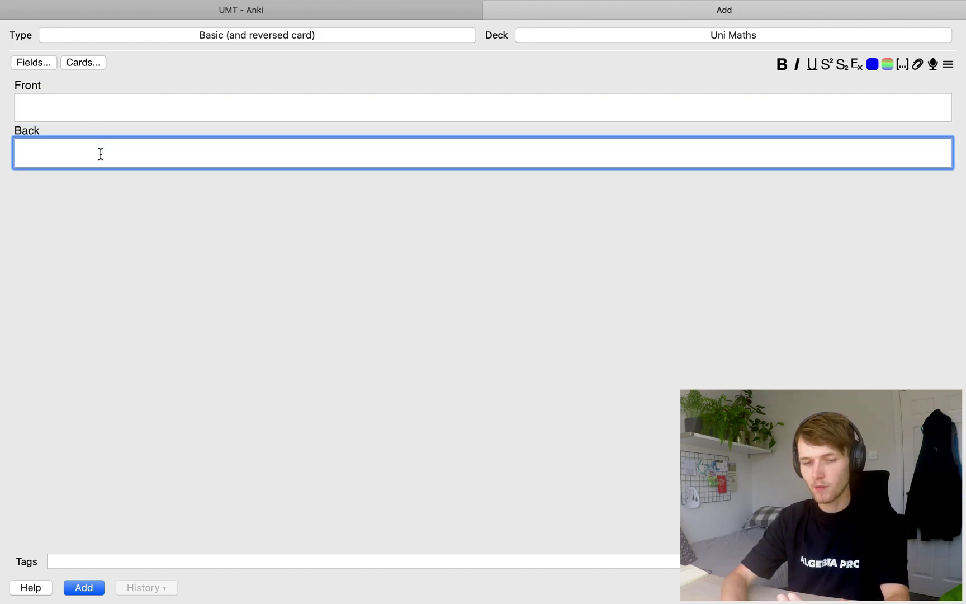
left_click(74, 106)
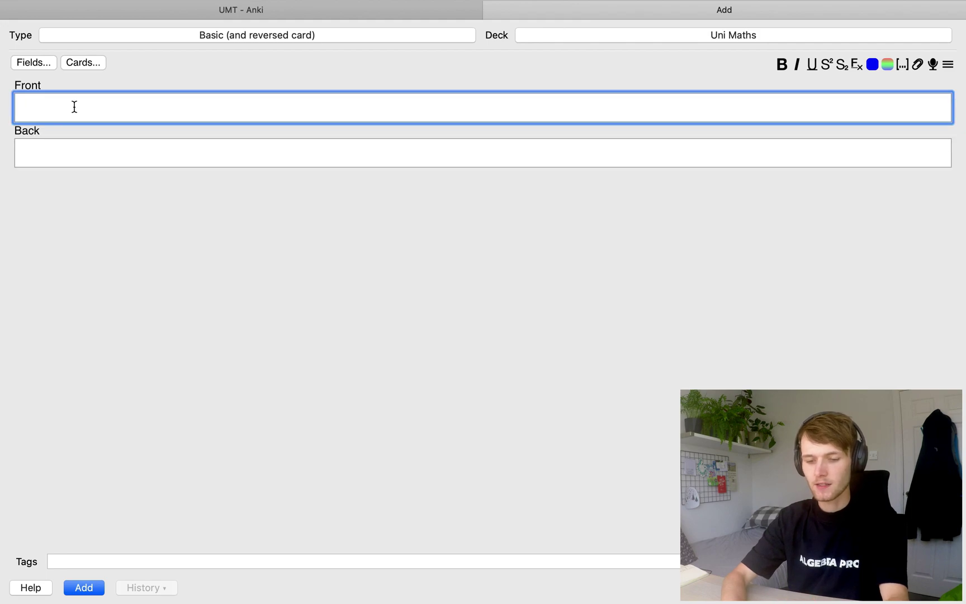
type("Quad")
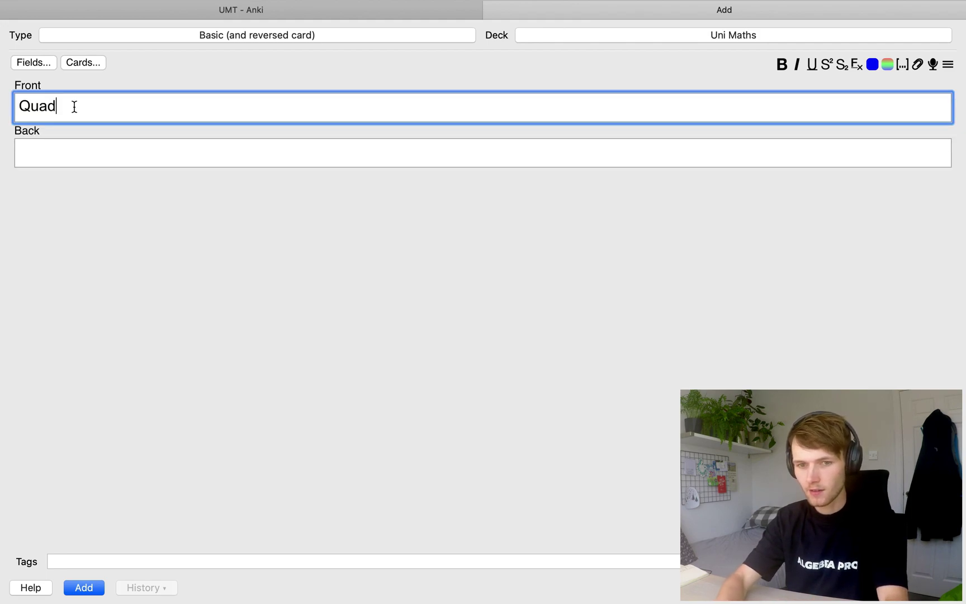
type("ratic ")
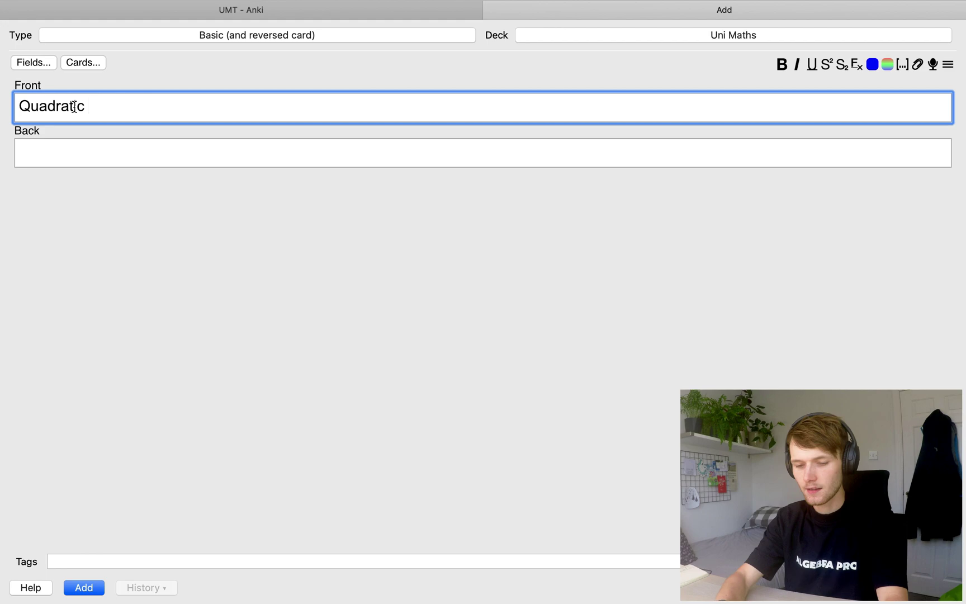
type("Equatio")
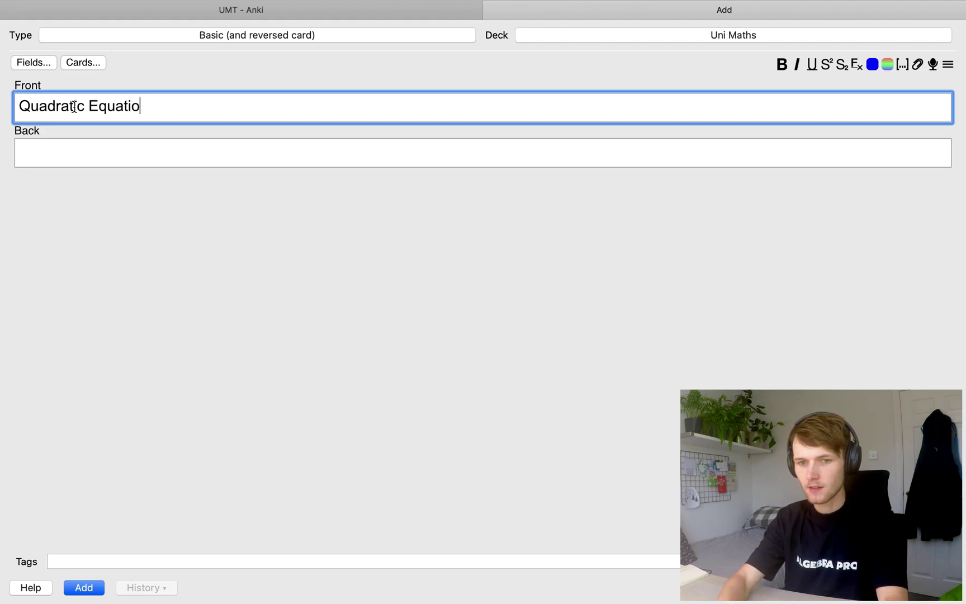
type("n")
key("BackSpace")
Begin the Back with \( \frac{}{} and put -b\pm in the numerator
type("n")
left_click(132, 157)
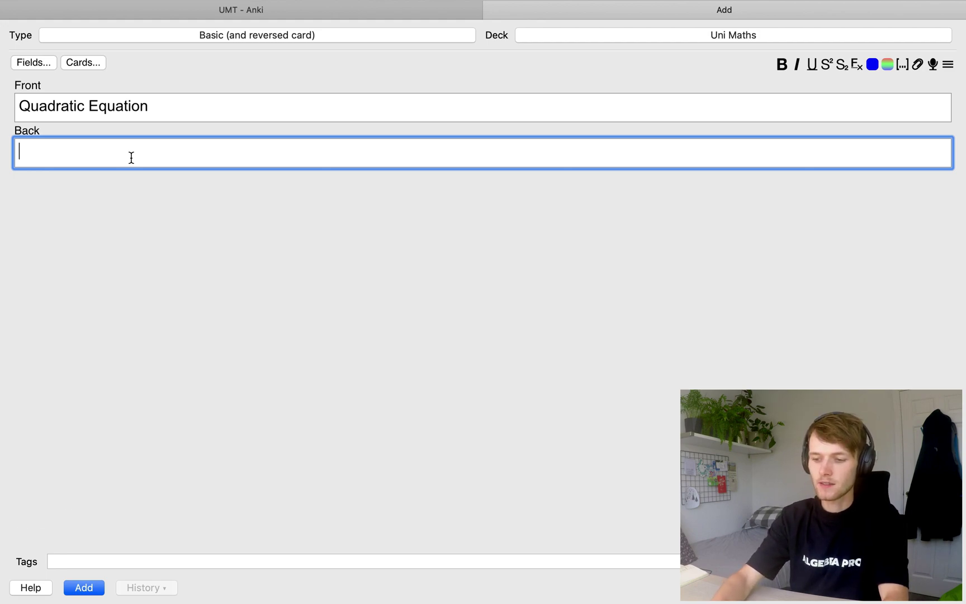
type("\\(")
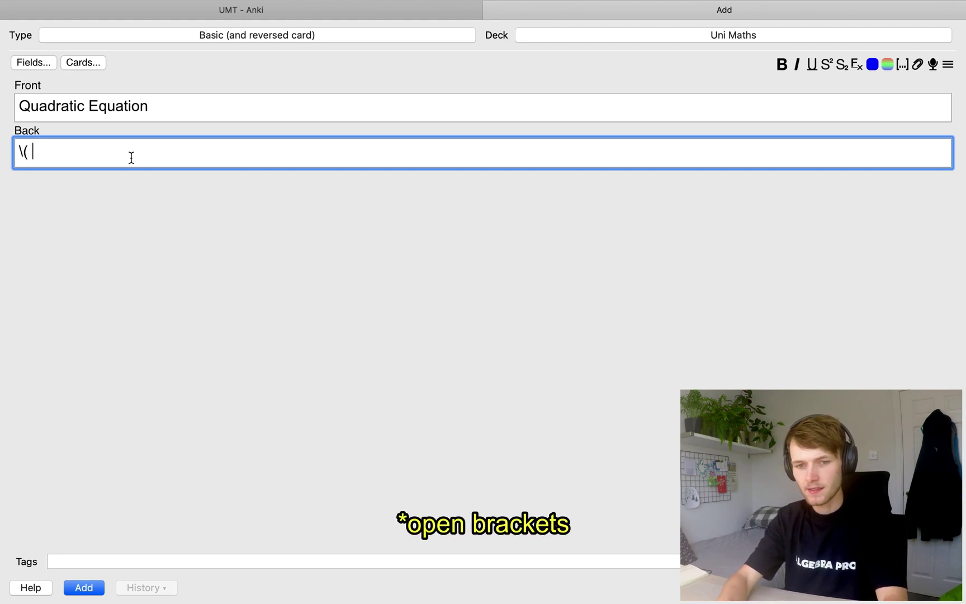
type(" \\frac{}{}")
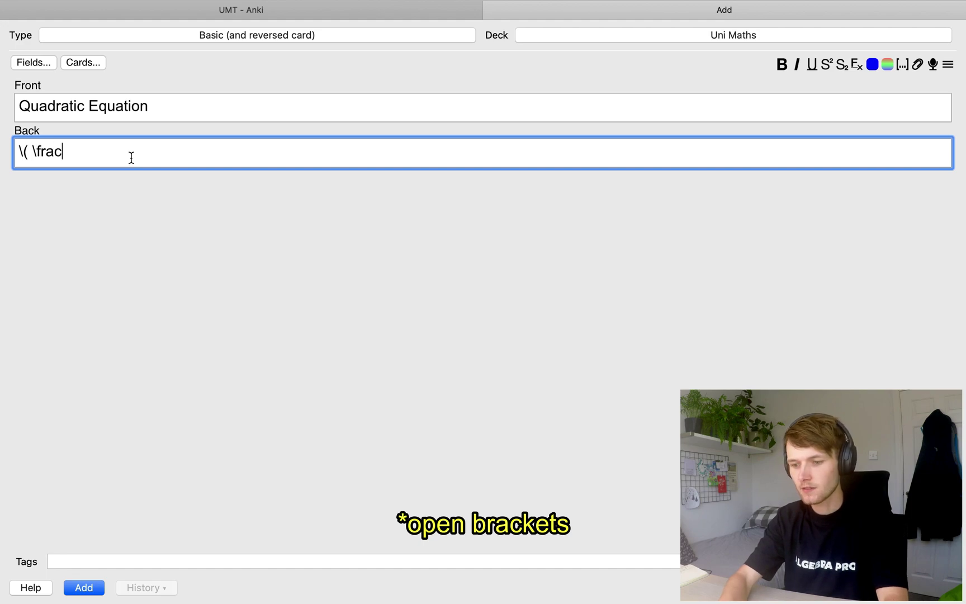
key("Left")
key("Left")
key("Left")
key("Left")
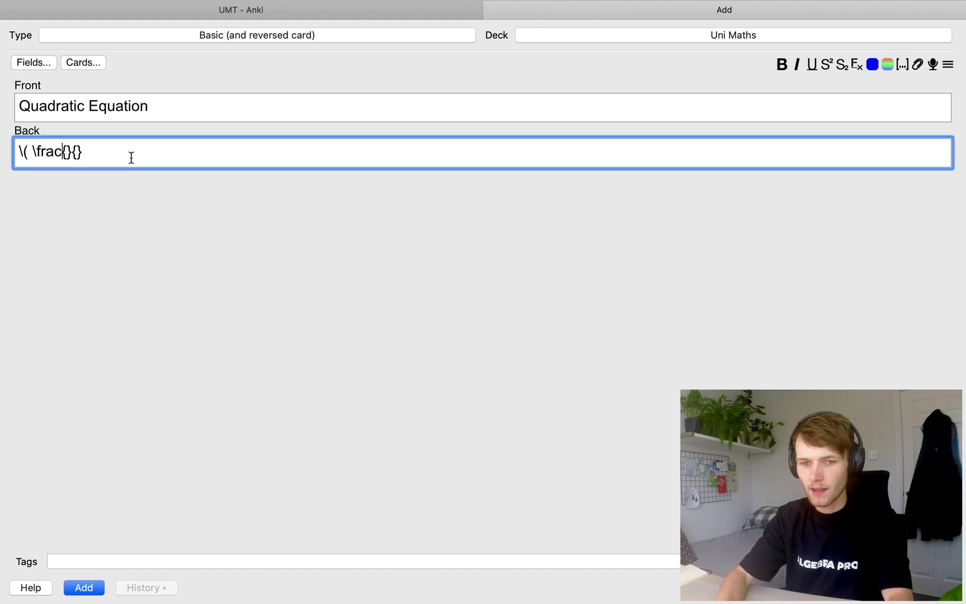
key("shift+super+Right")
key("shift+Left")
key("shift+Left")
key("shift+Left")
key("shift+Right")
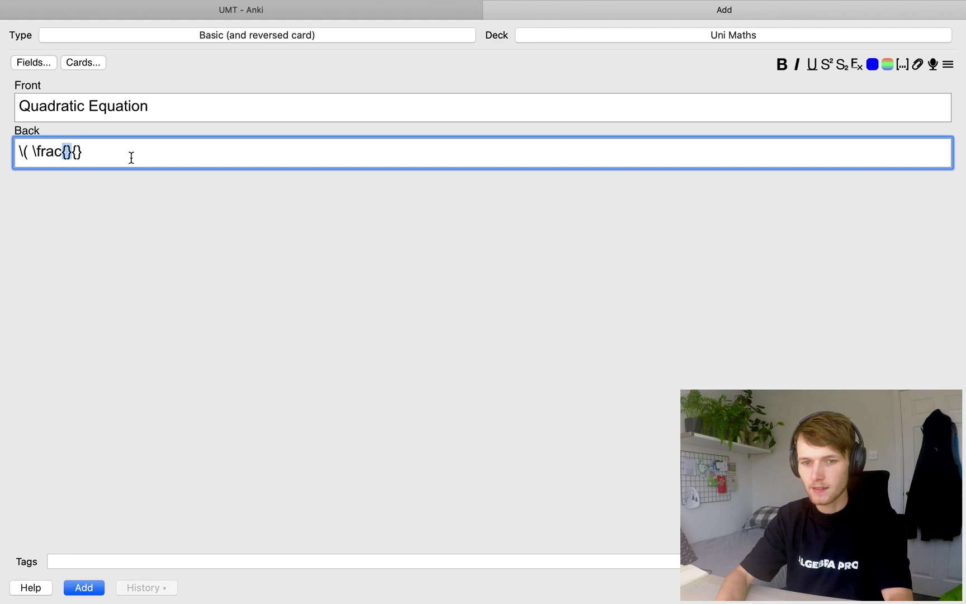
key("Right")
key("shift+Right")
key("shift+Right")
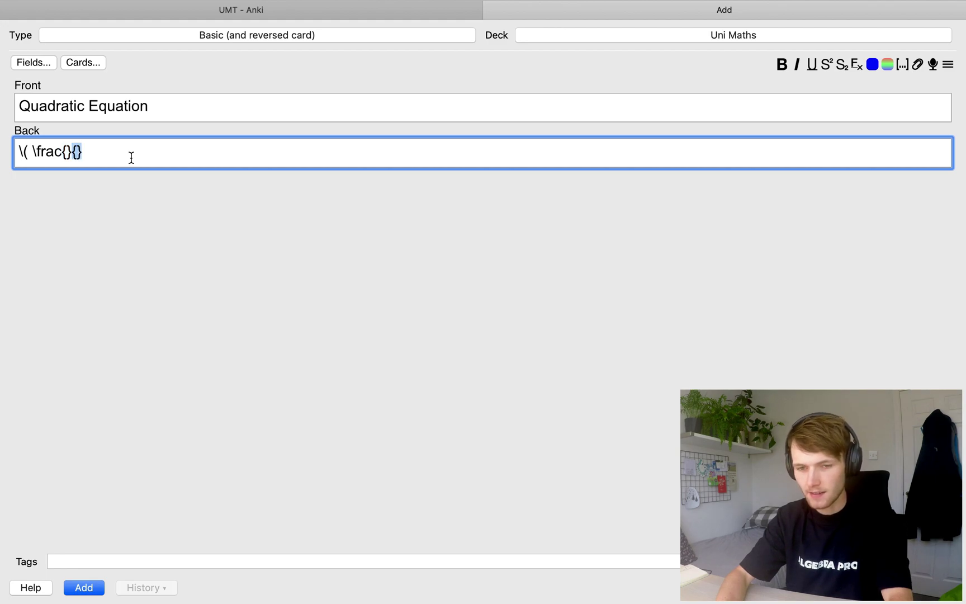
key("Left")
key("Left")
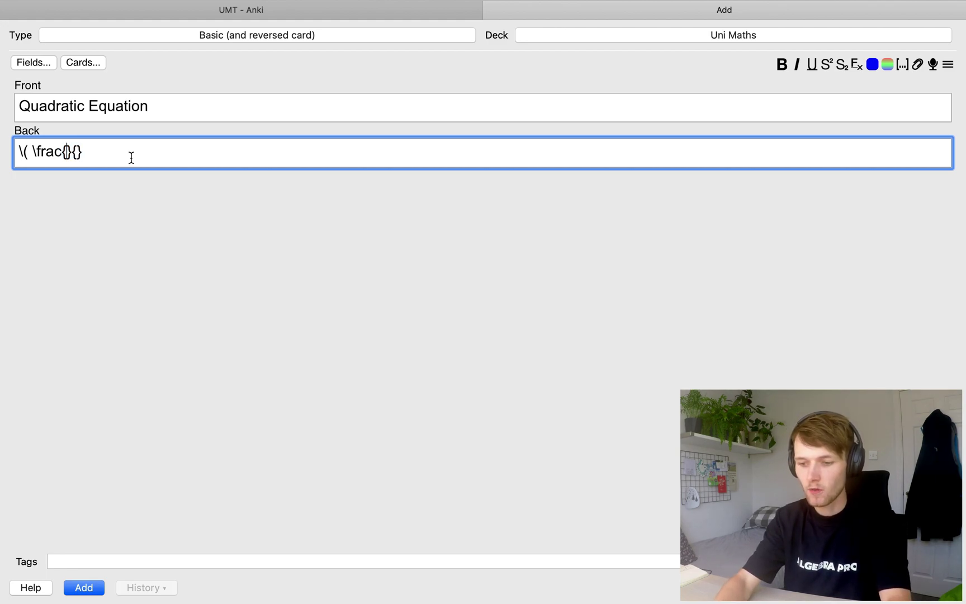
type("-b")
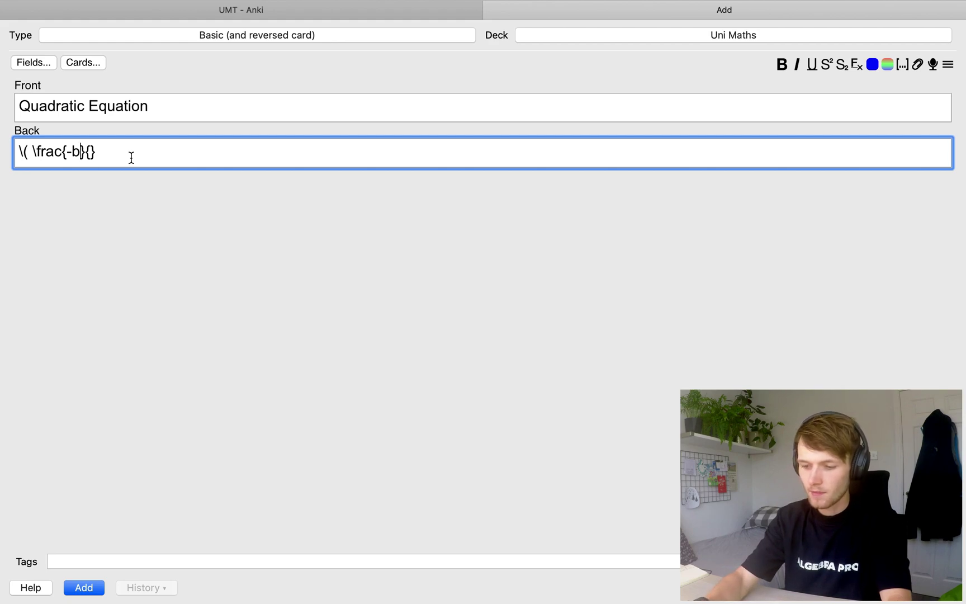
type("\\pm")
key("Left")
key("Left")
key("Left")
key("shift+Right")
key("shift+Right")
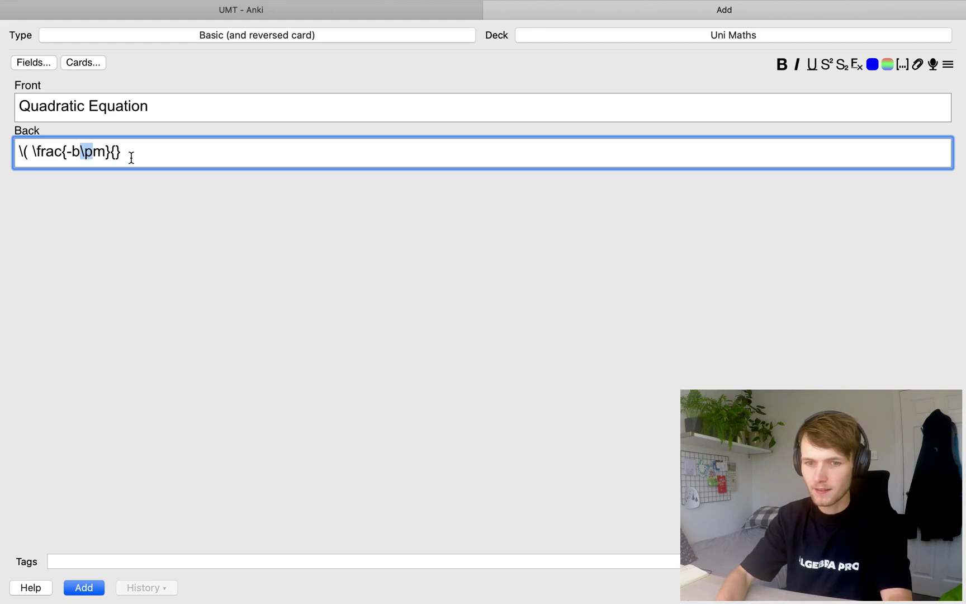
key("shift+Right")
key("Right")
Finish with \sqrt{b^2-4ac}, denominator 2a and closing \), adding a space between the braces
type("\\")
type("sqrt{}")
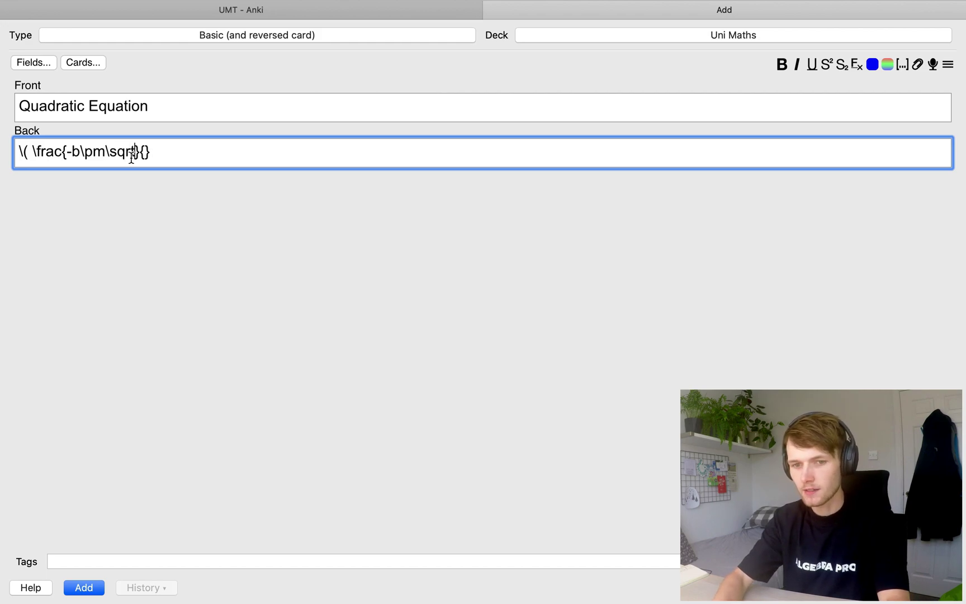
key("Left")
type("}")
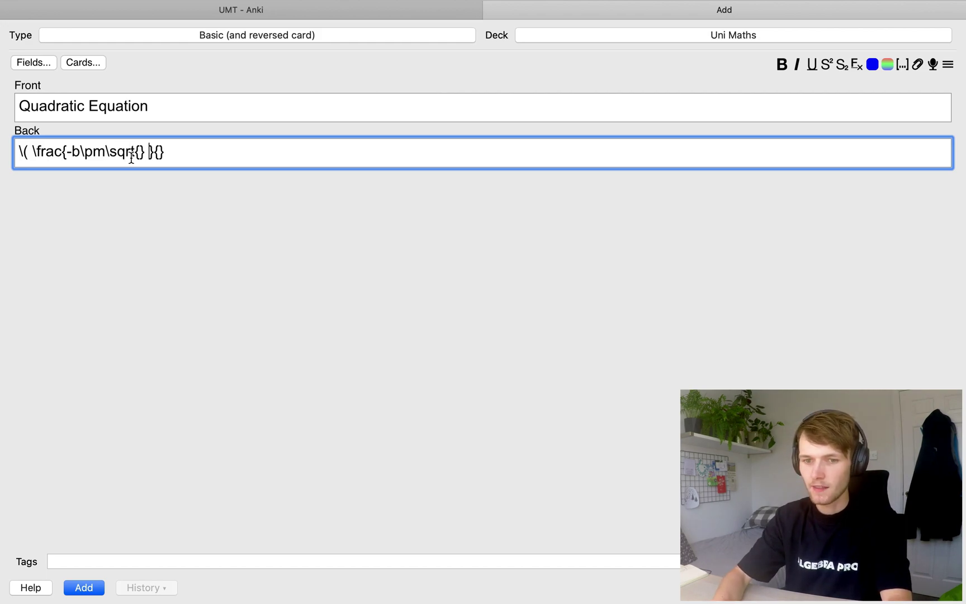
key("Left")
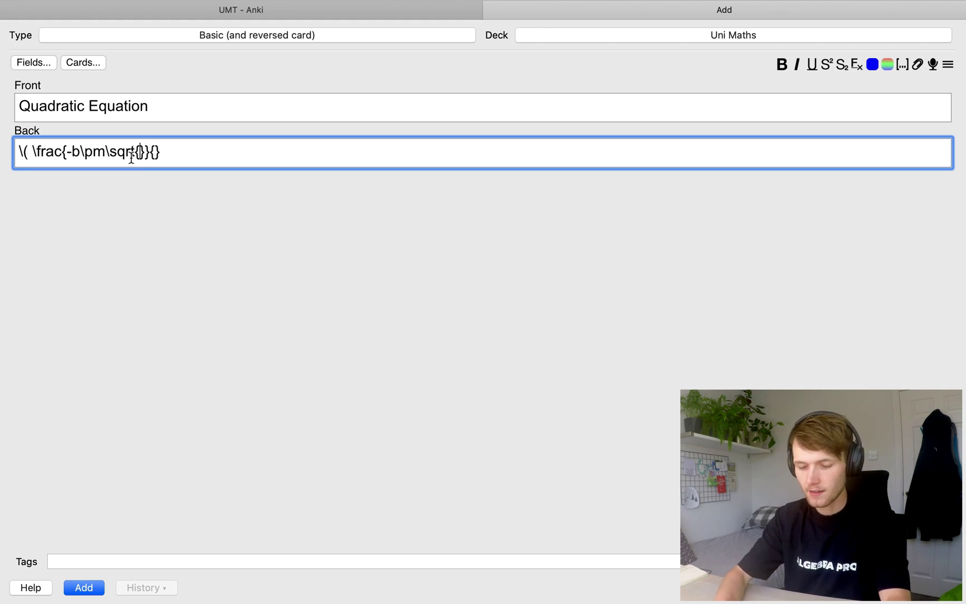
type("b^2")
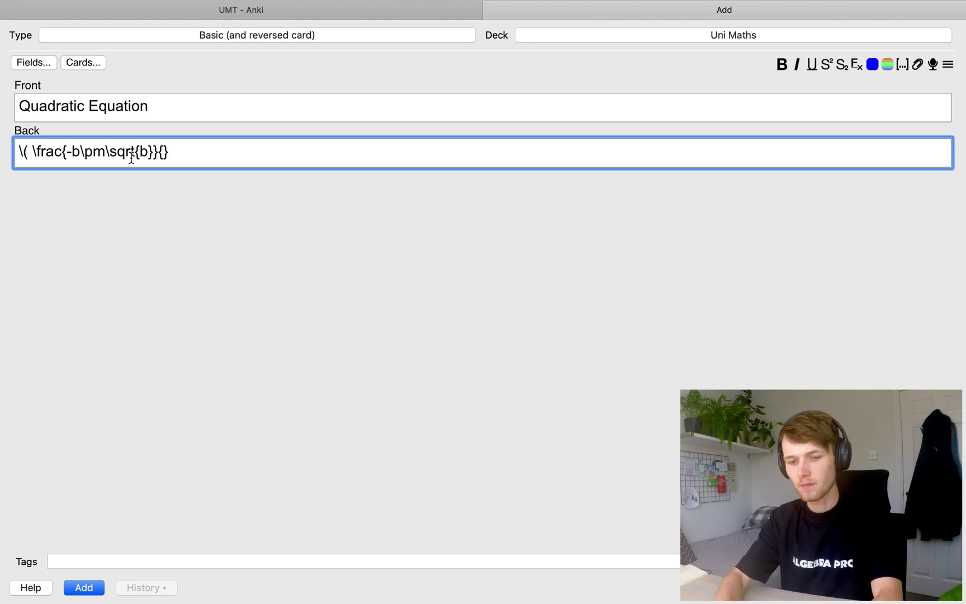
type("-4ac")
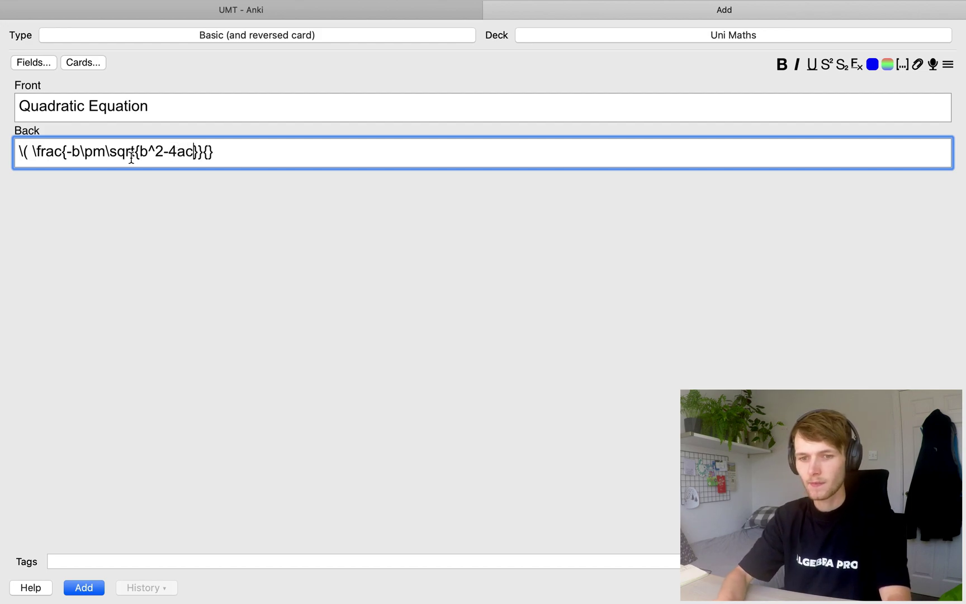
type("}}{")
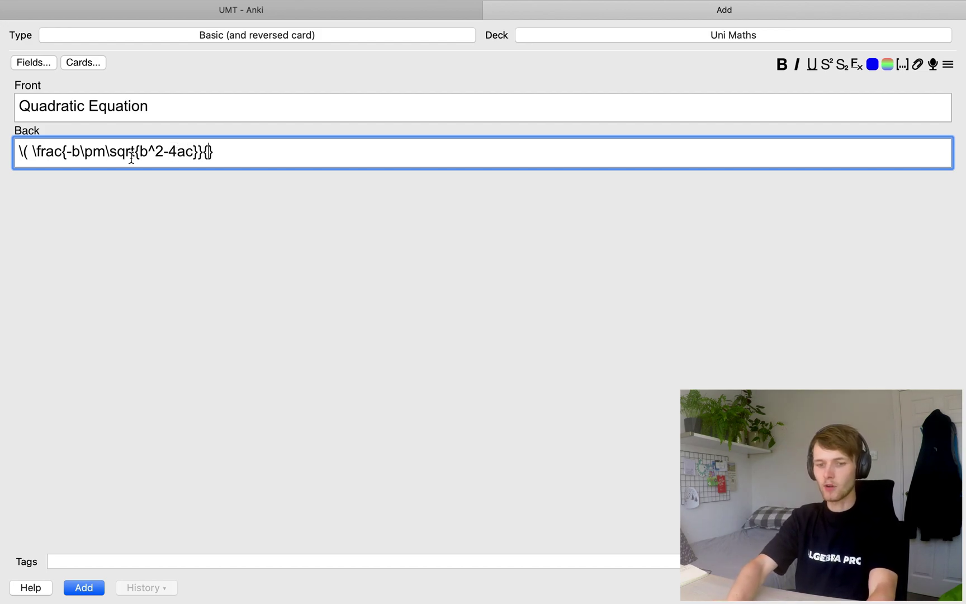
type("2a")
key("Right")
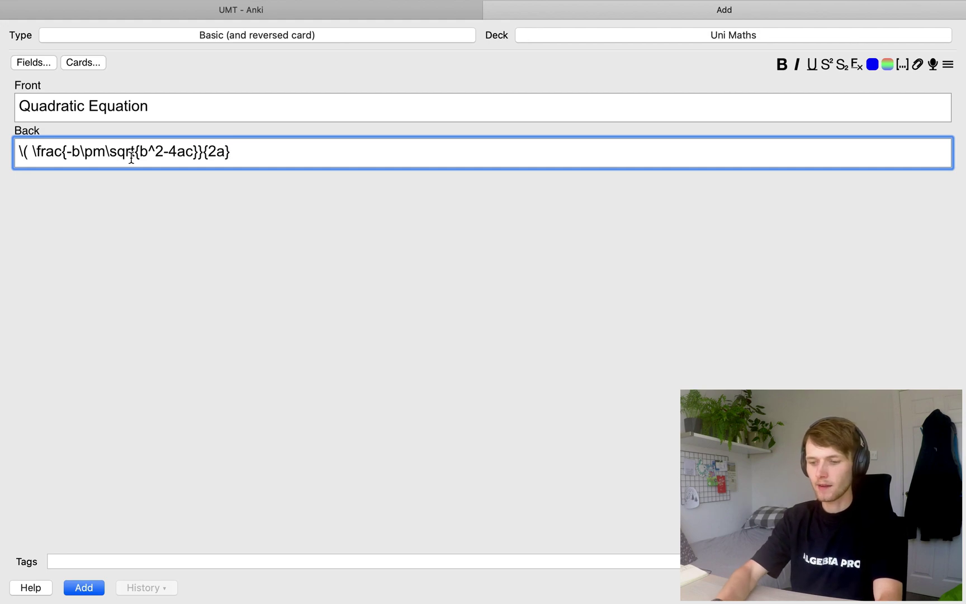
type("\\)")
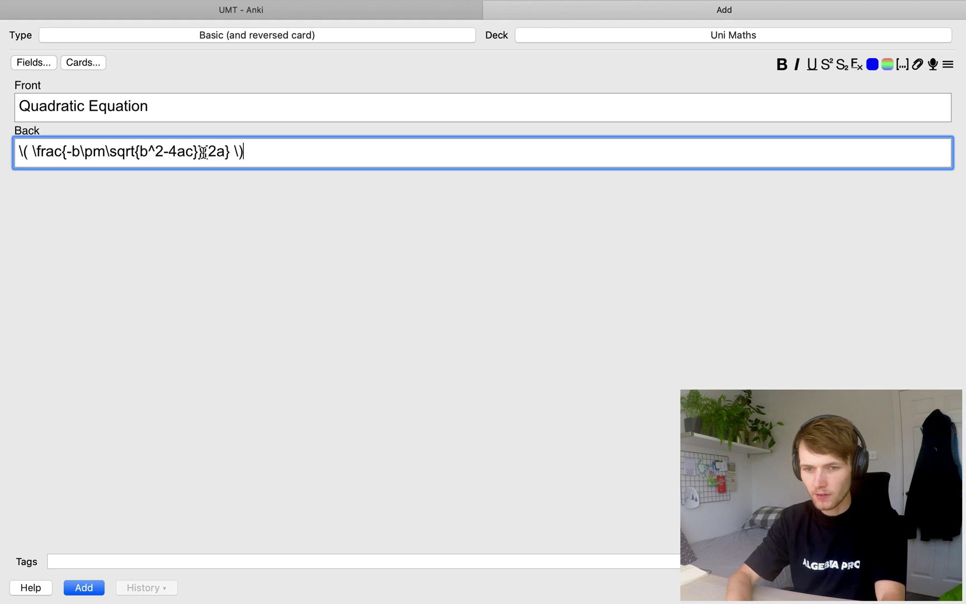
left_click(194, 151)
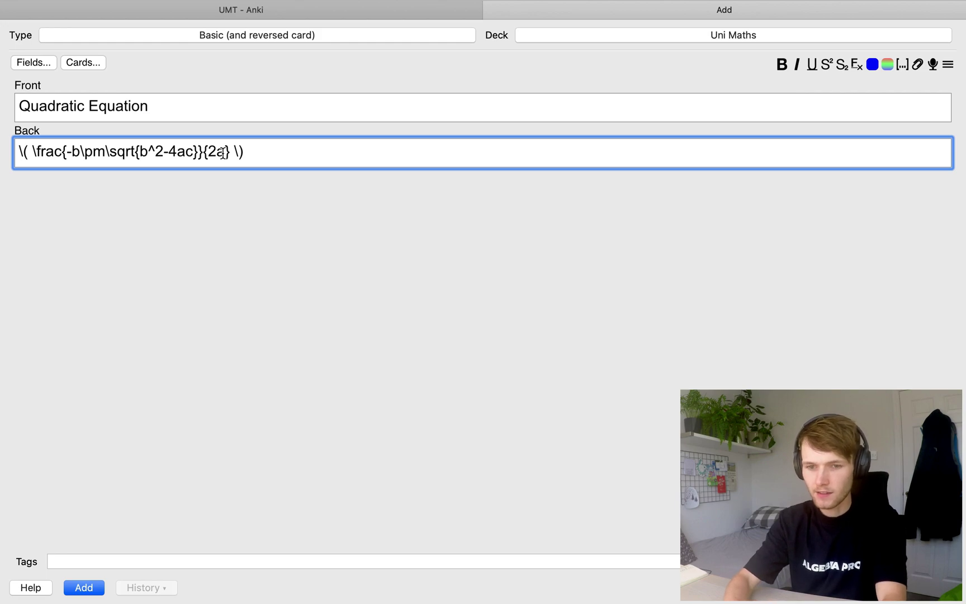
key("Right")
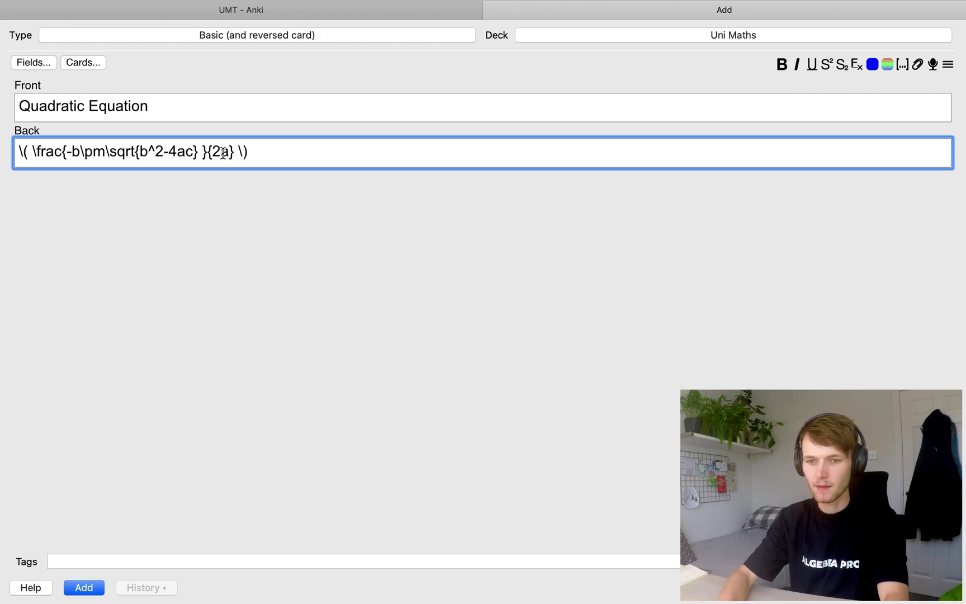
left_click(274, 159)
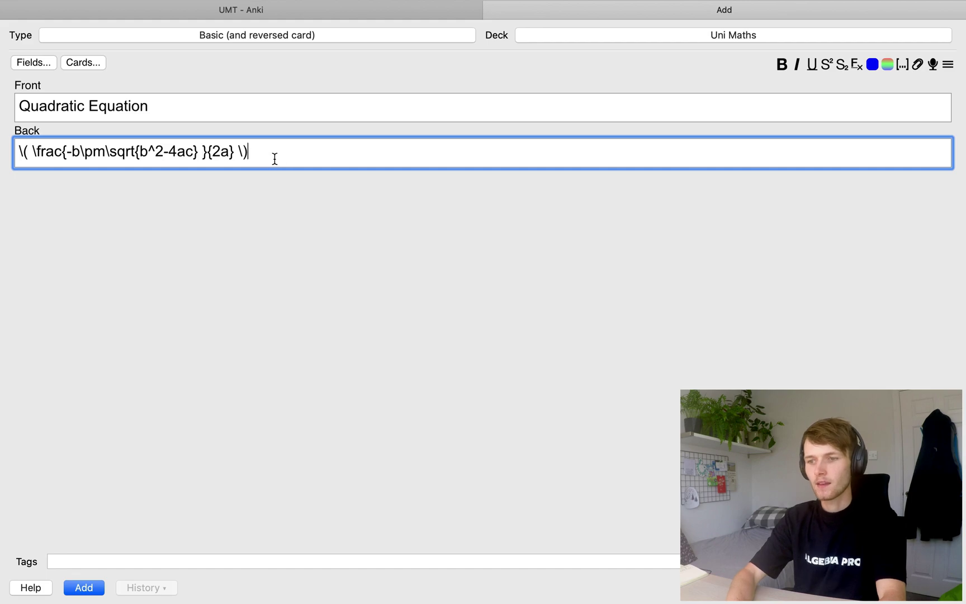
left_click(91, 63)
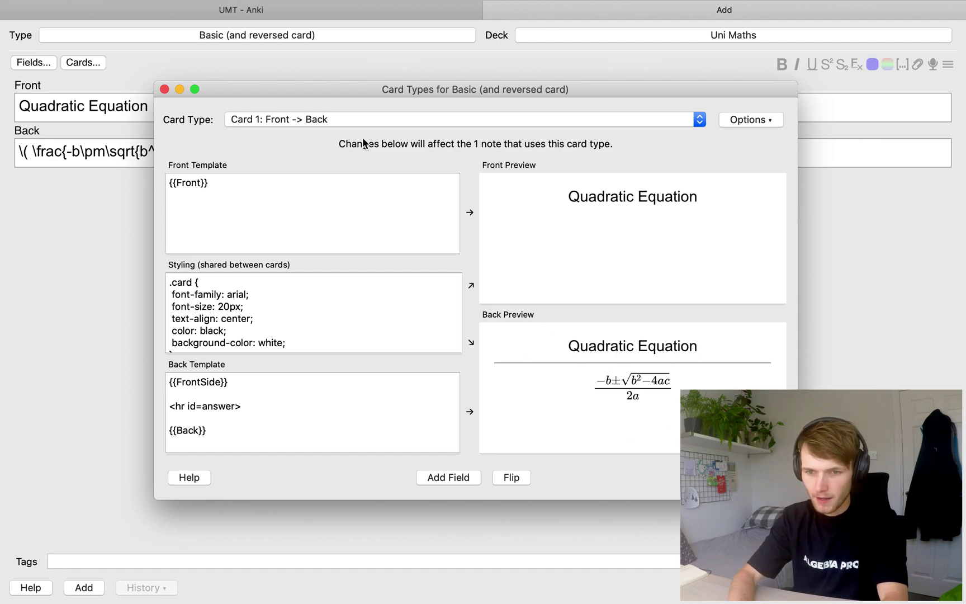
left_click(346, 122)
left_click(337, 128)
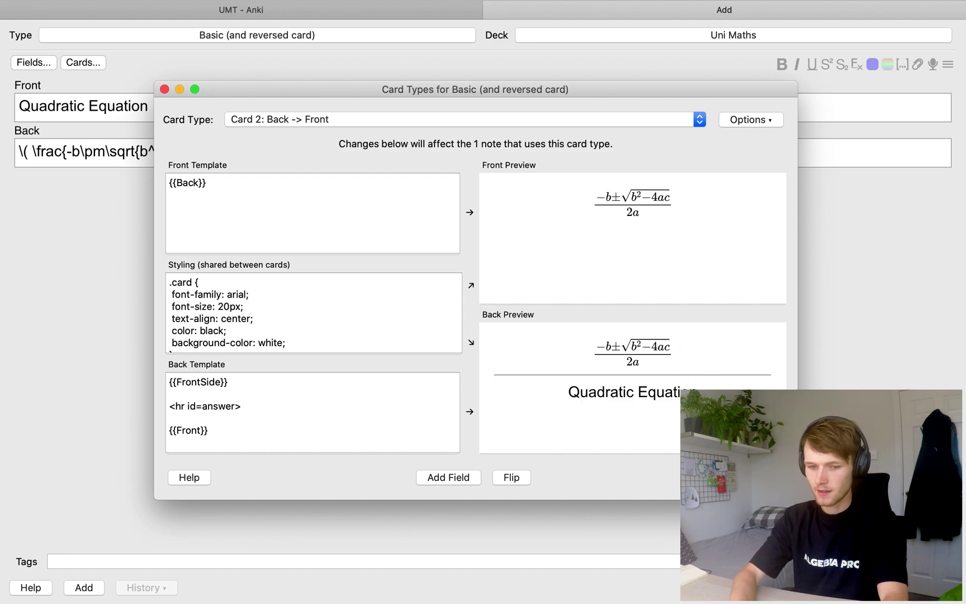
key("Escape")
Tag the Quadratic Equation note 'Algebra' and add it to the Uni Maths deck
left_click(90, 561)
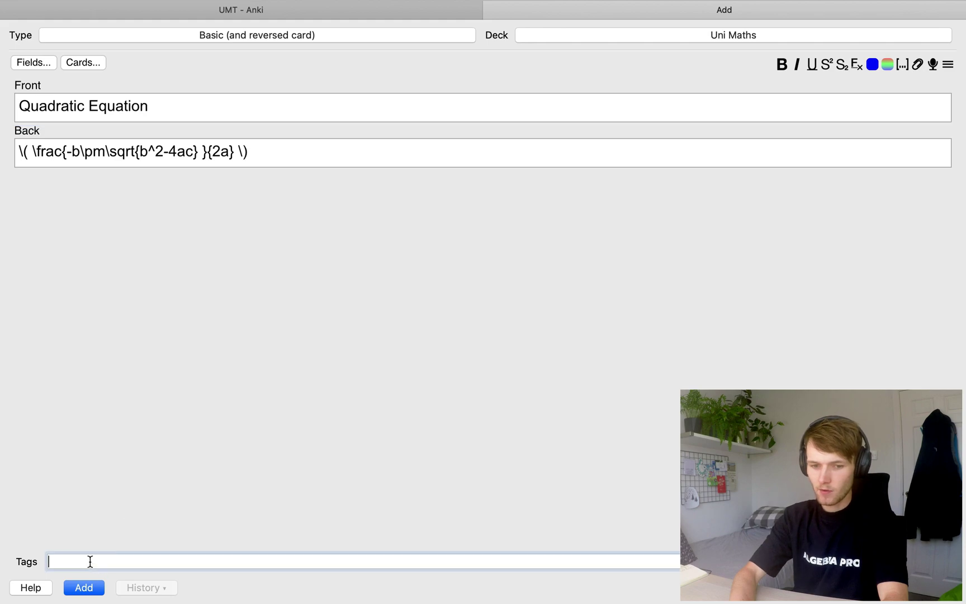
type("A")
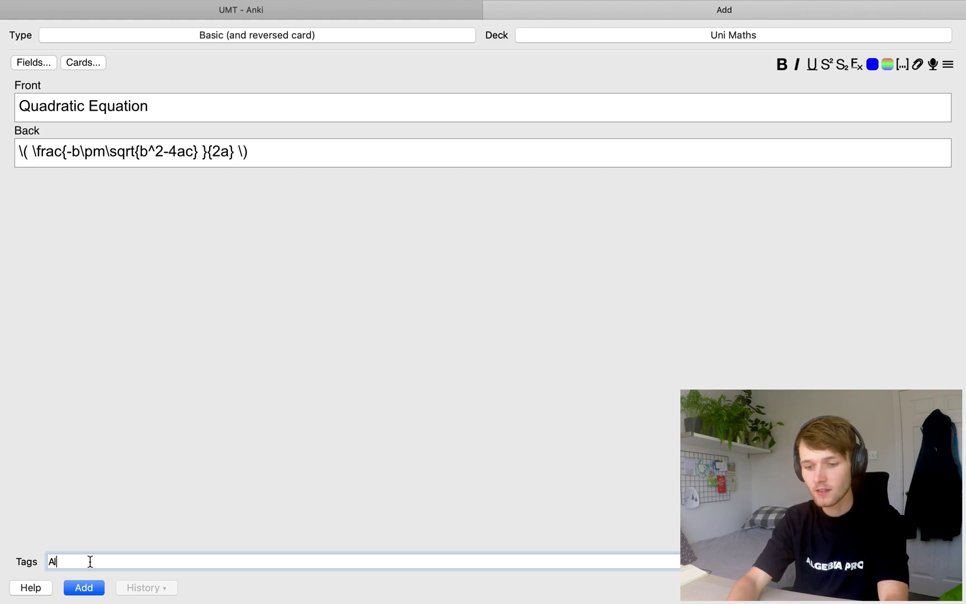
type("lgebra")
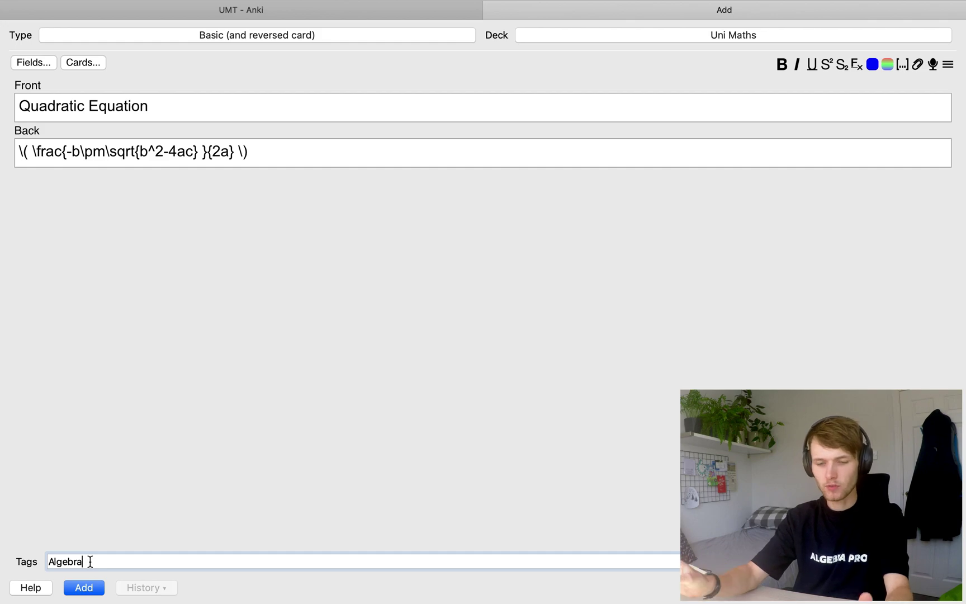
key("ctrl+Return")
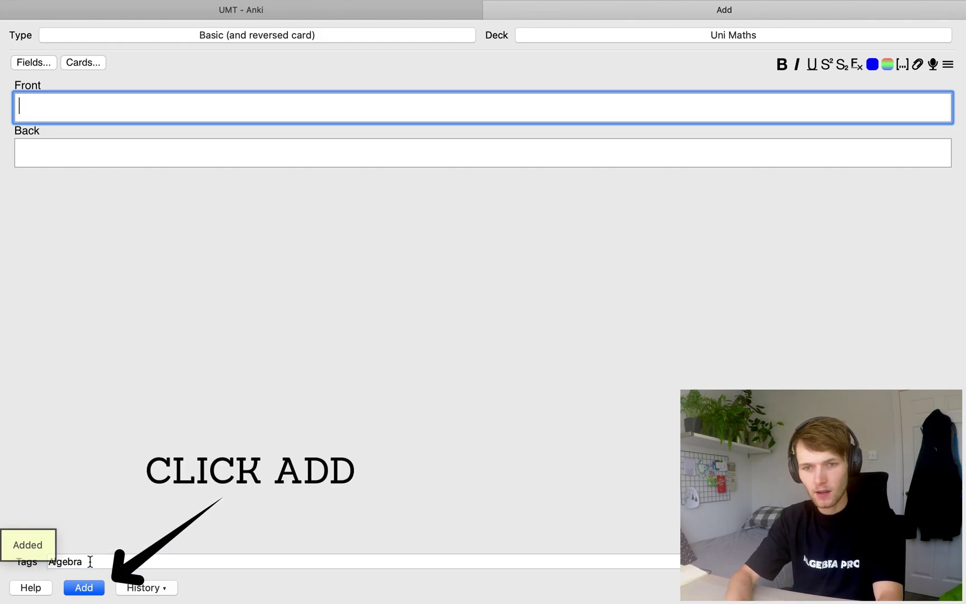
left_click(90, 561)
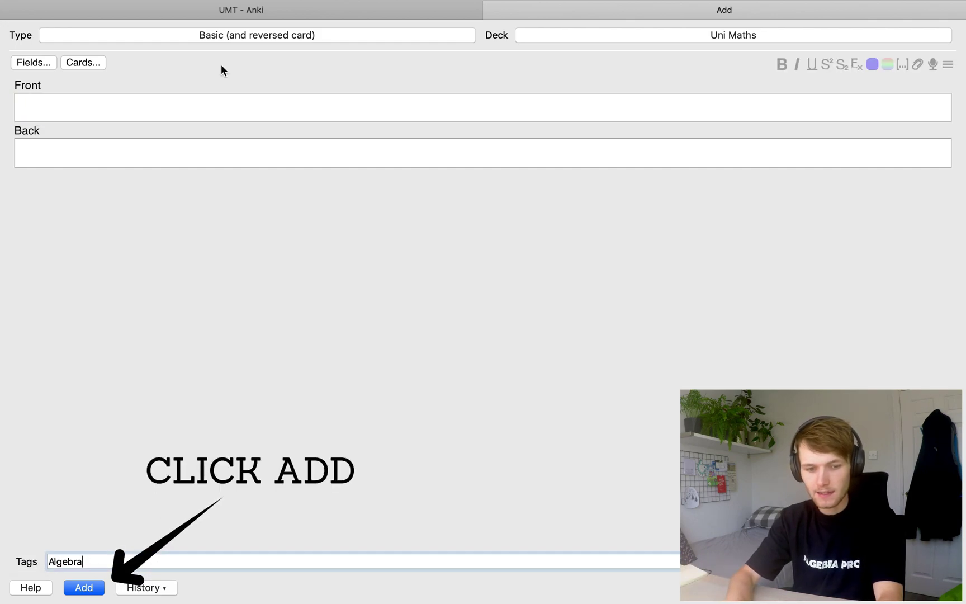
left_click(204, 35)
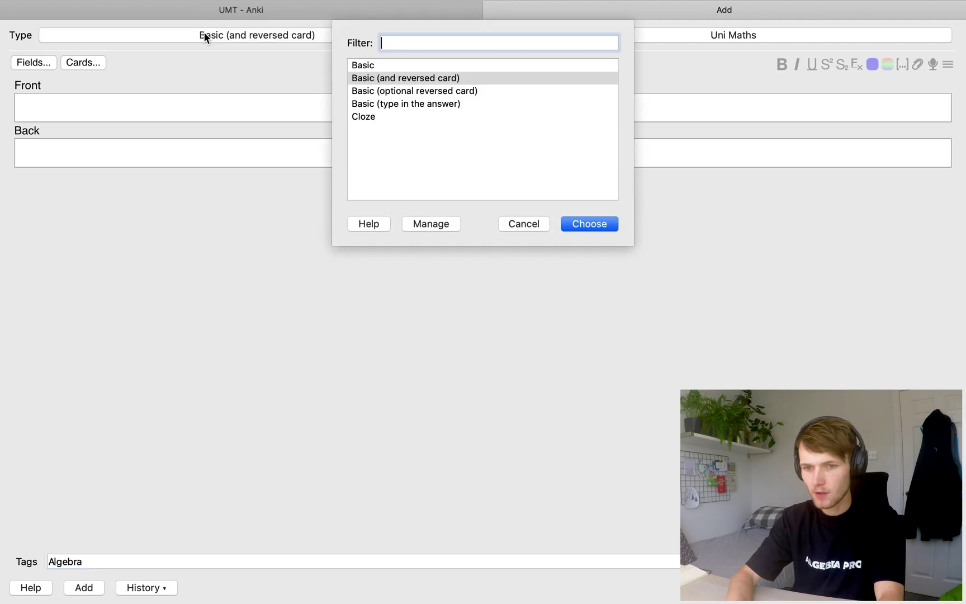
Switch the new note to the Cloze note type, ready to write in Text
left_click(366, 117)
key("Return")
left_click(42, 124)
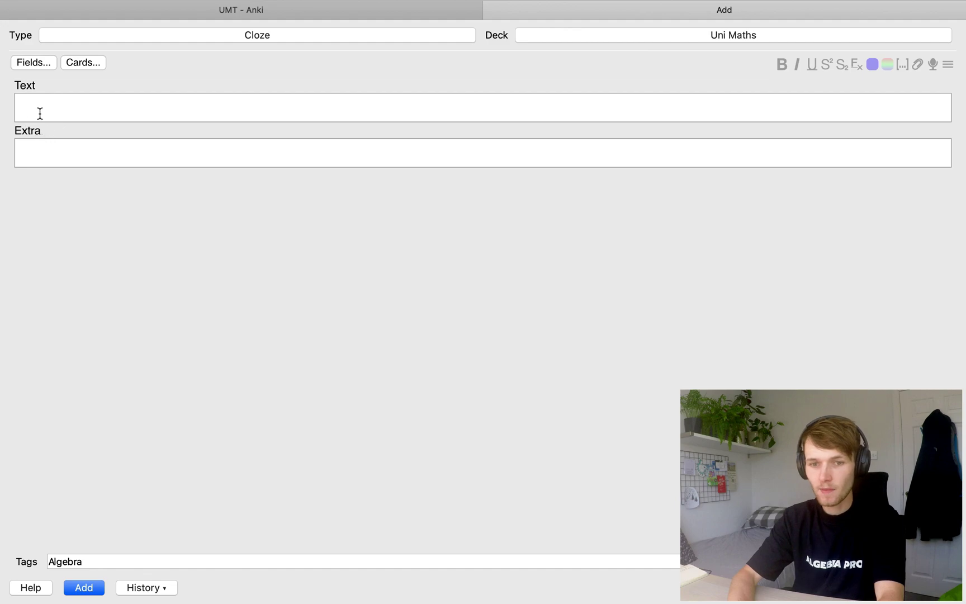
left_click(40, 113)
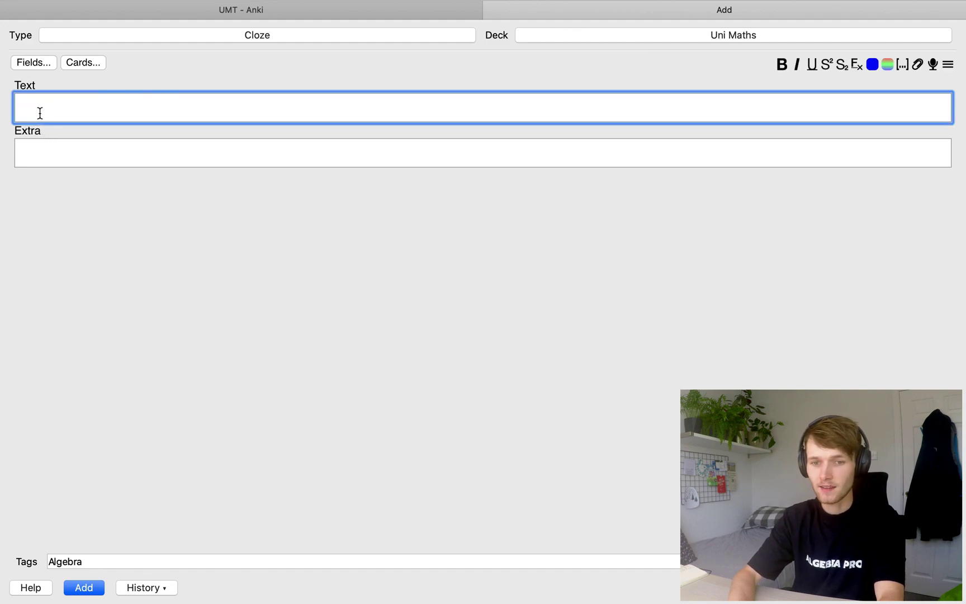
left_click(28, 153)
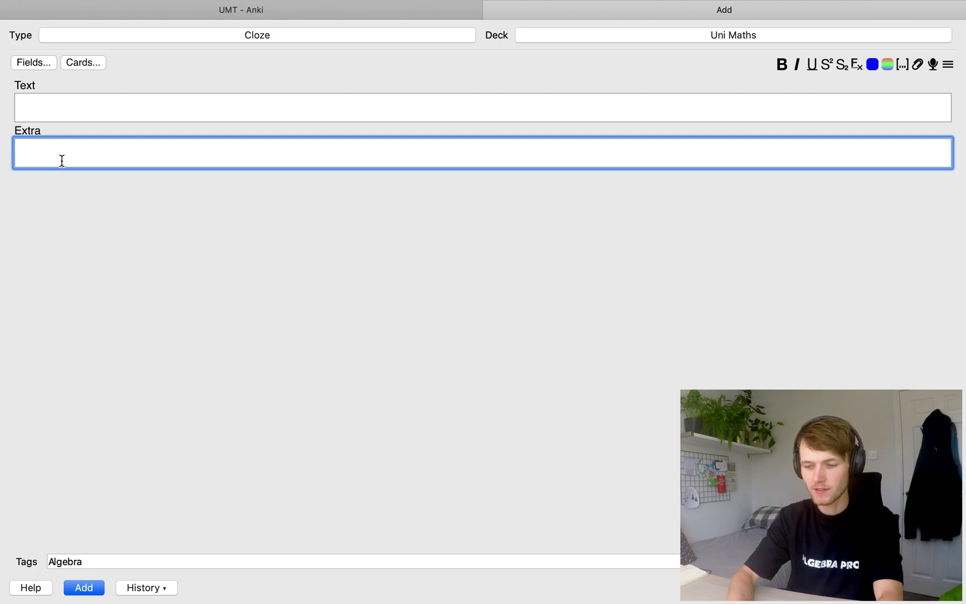
left_click(68, 96)
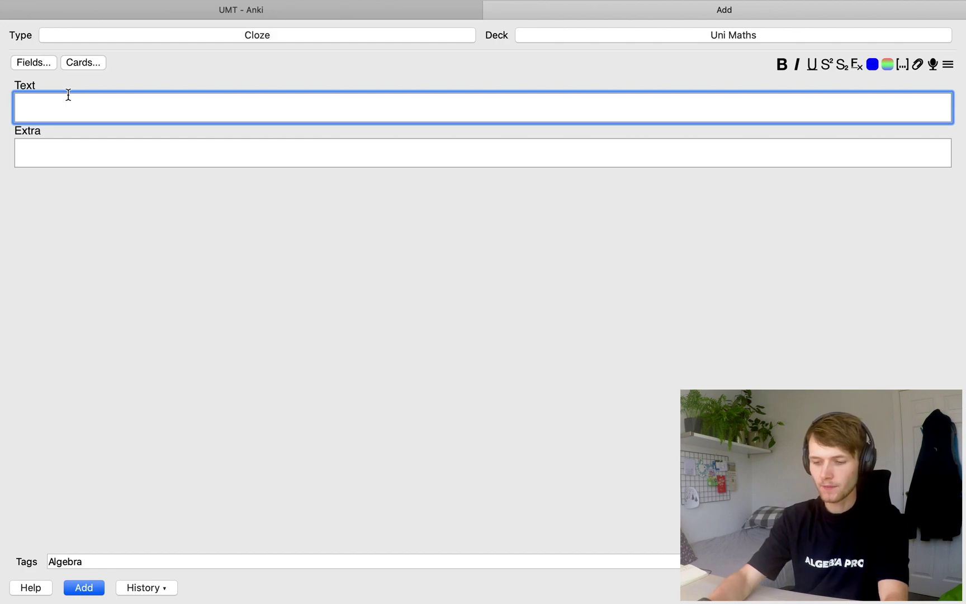
Type \( \cos 2x = \cos^2 x - \sin^2 x \) into the Text field
type("\\( cos")
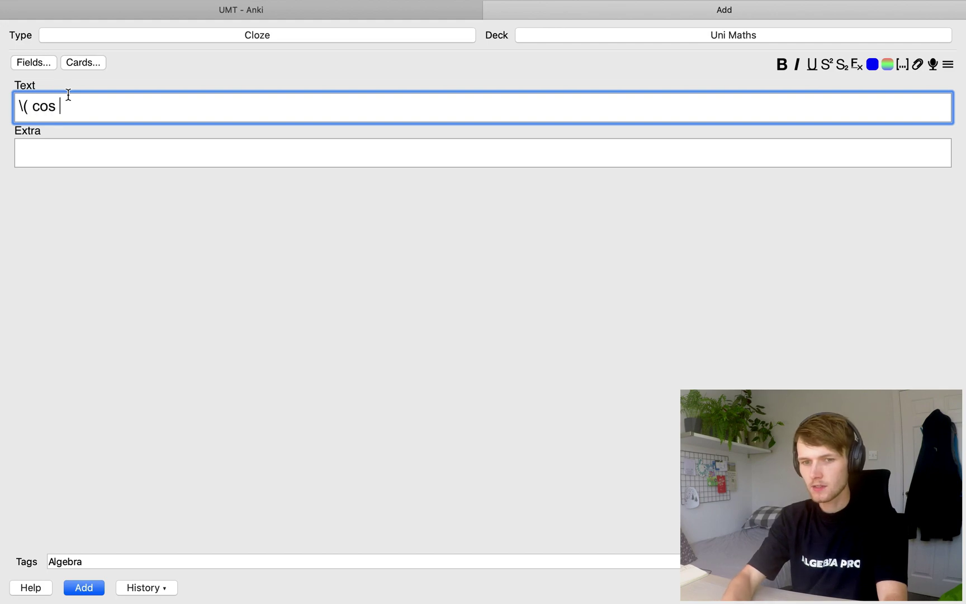
key("BackSpace")
key("BackSpace")
key("BackSpace")
key("BackSpace")
type("\\cso")
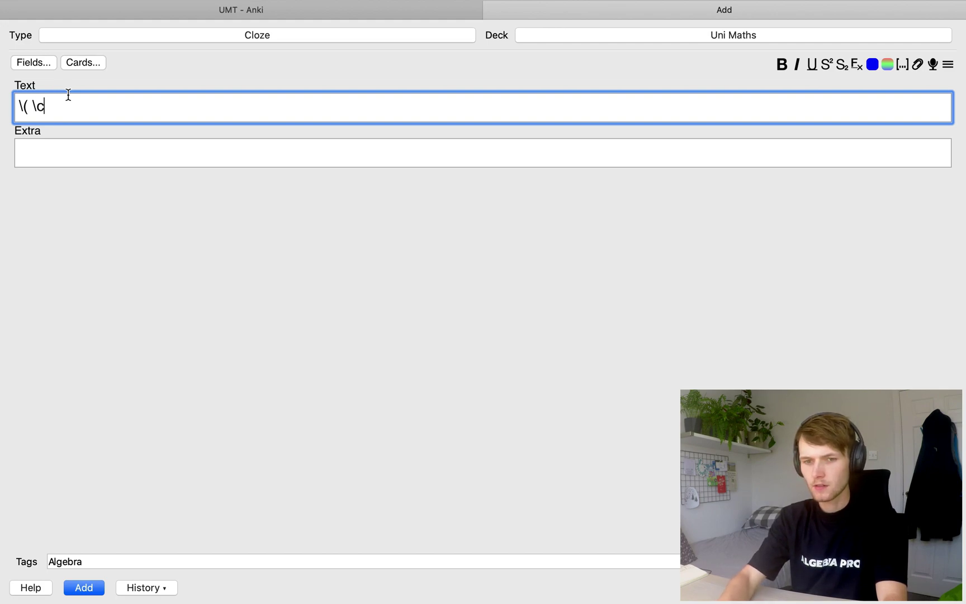
key("BackSpace")
key("BackSpace")
type("os ")
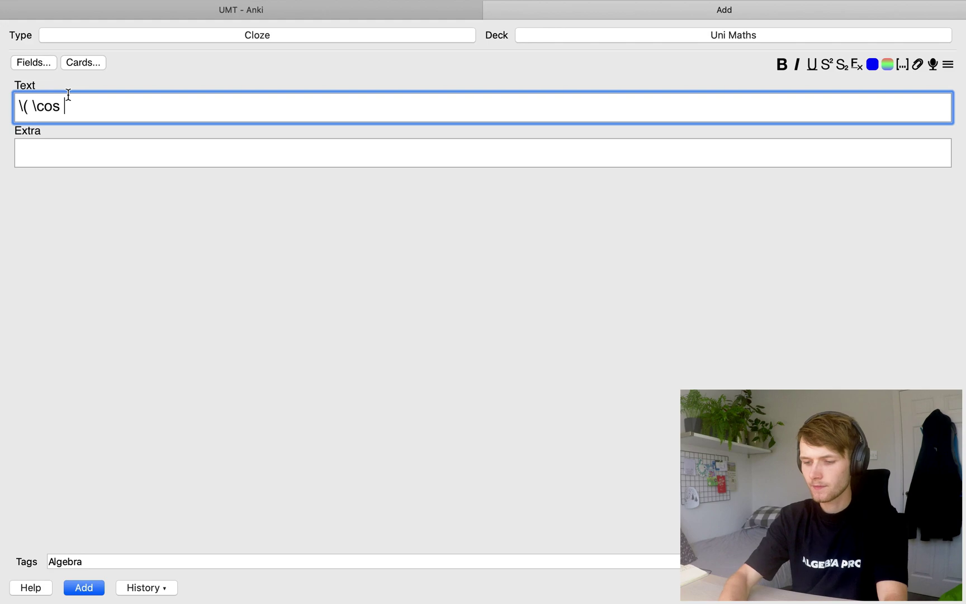
type("2x")
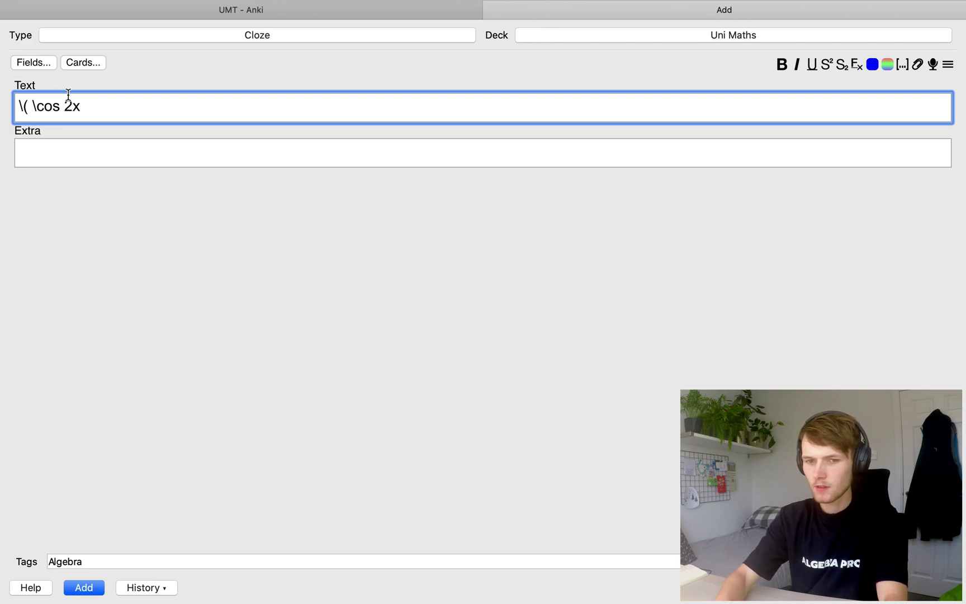
type(" = ")
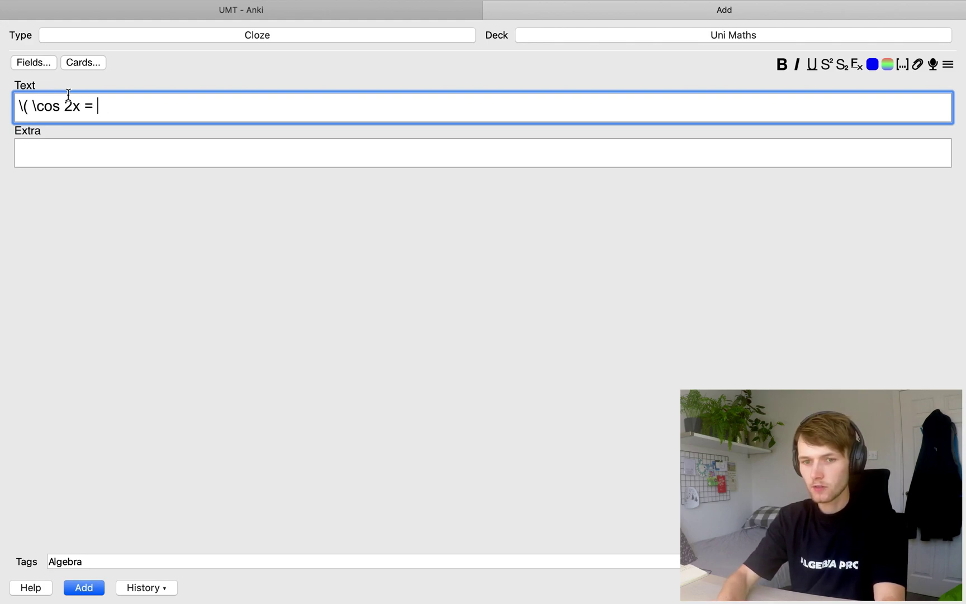
type("\\cos^2")
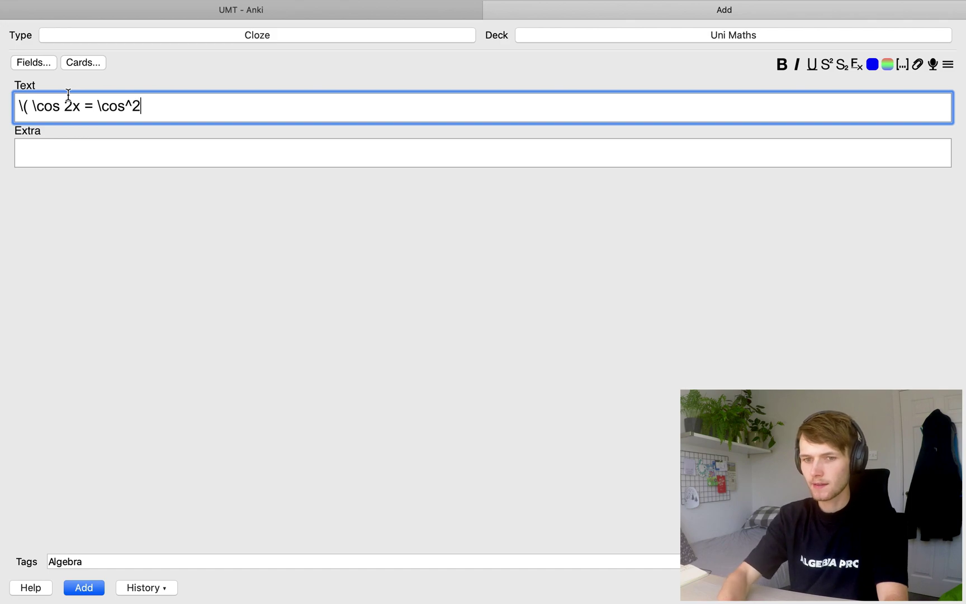
type(" x -\\s")
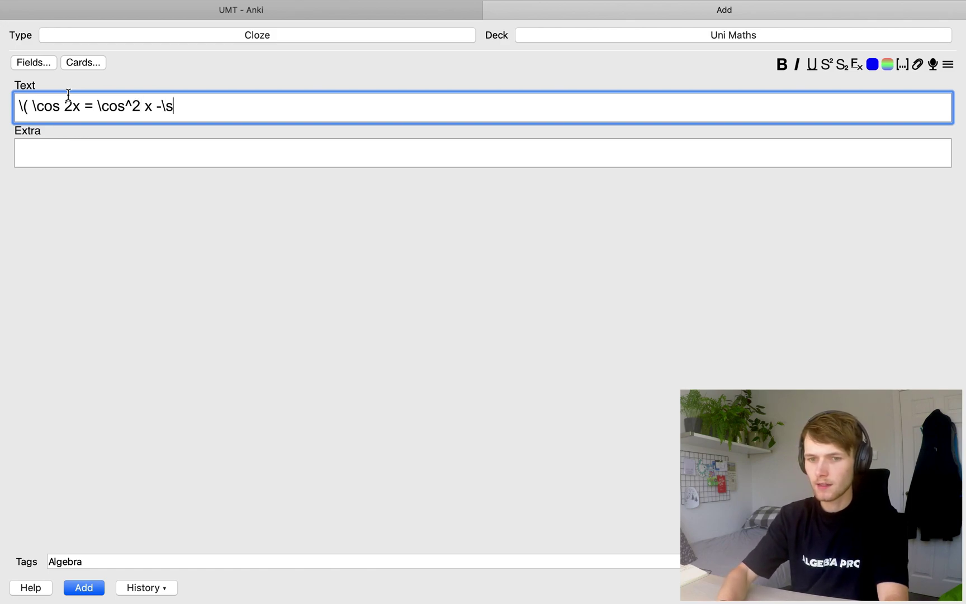
key("Left")
key("Left")
key("Right")
key("Right")
type("si")
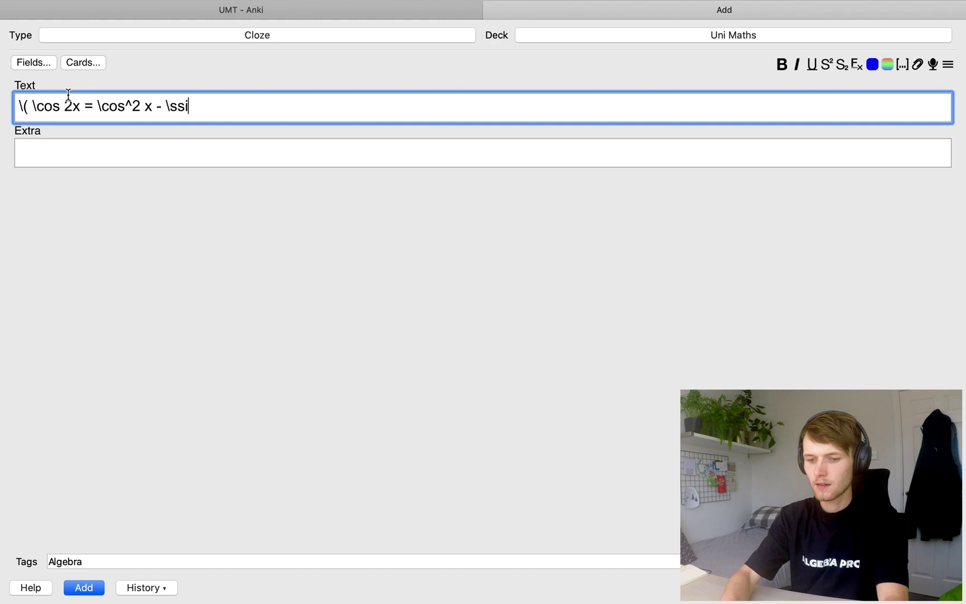
key("BackSpace")
key("BackSpace")
type("in")
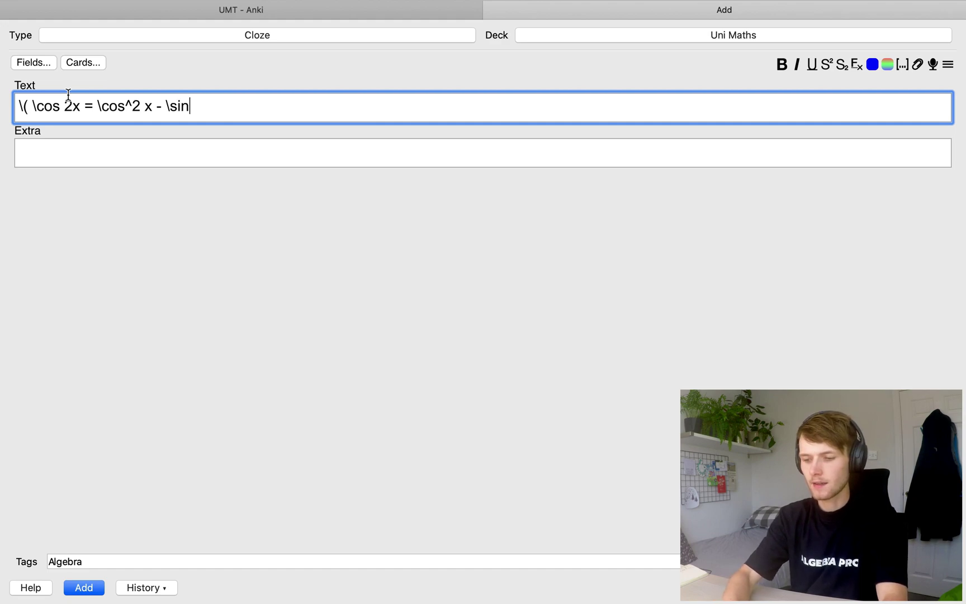
type("^2 x \\)")
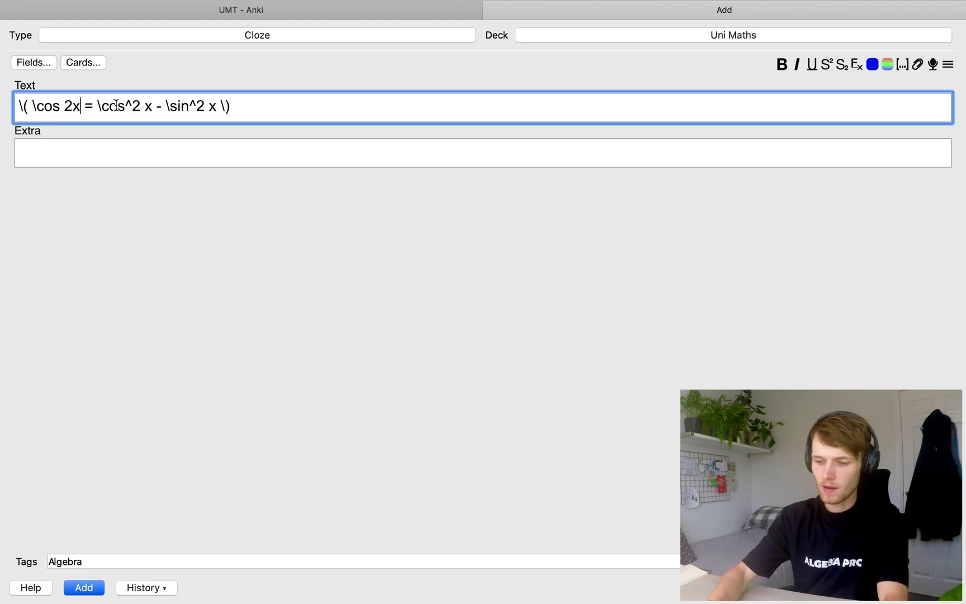
Give \cos 2x, = and \cos^2 x - \sin^2 x their own \( \) delimiters, then select \( \cos 2x\)
type("\\)")
key("Right")
type("\\")
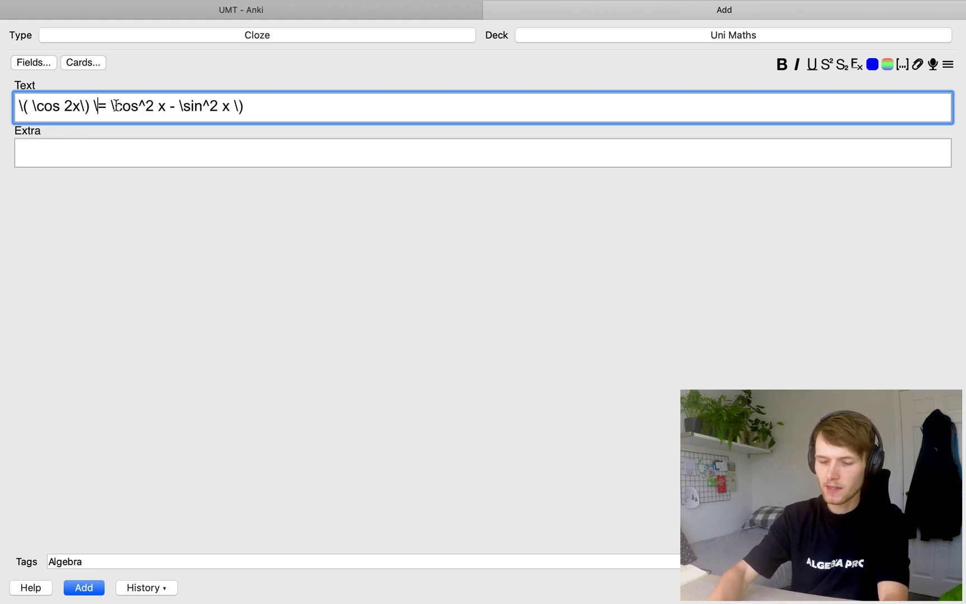
type("(")
key("Right")
type("\\)")
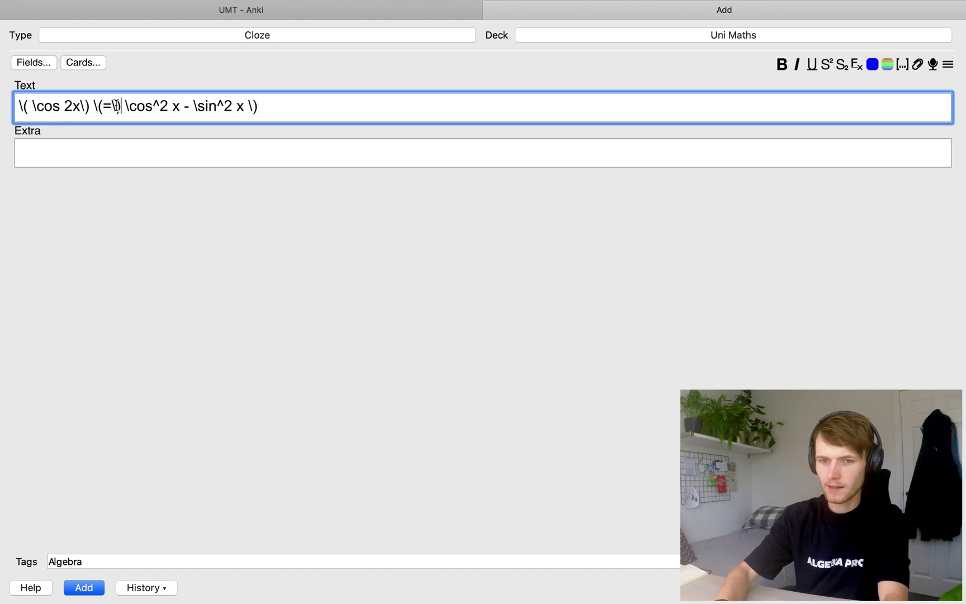
key("Right")
type("\\(")
key("Right")
key("Right")
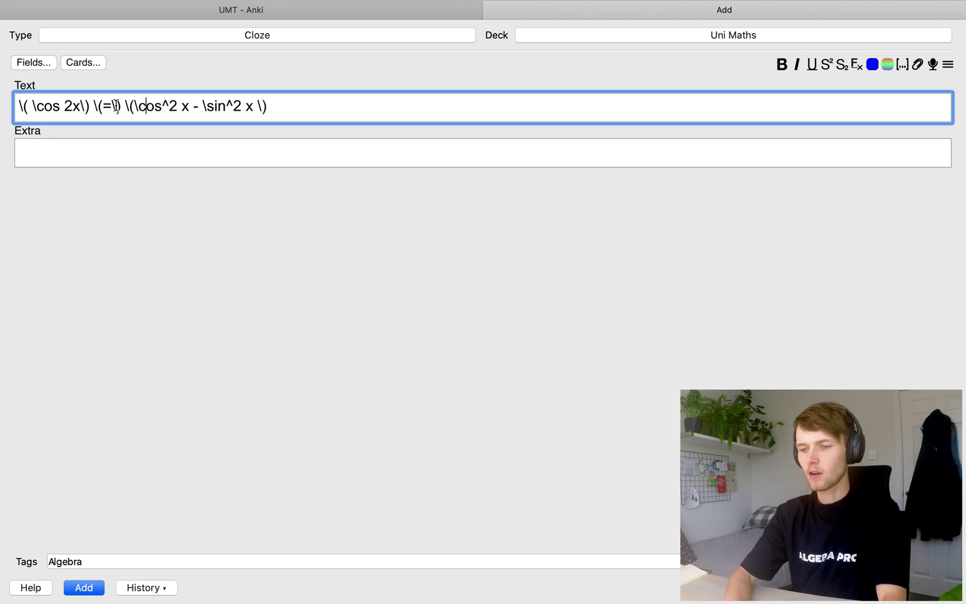
left_click(265, 107)
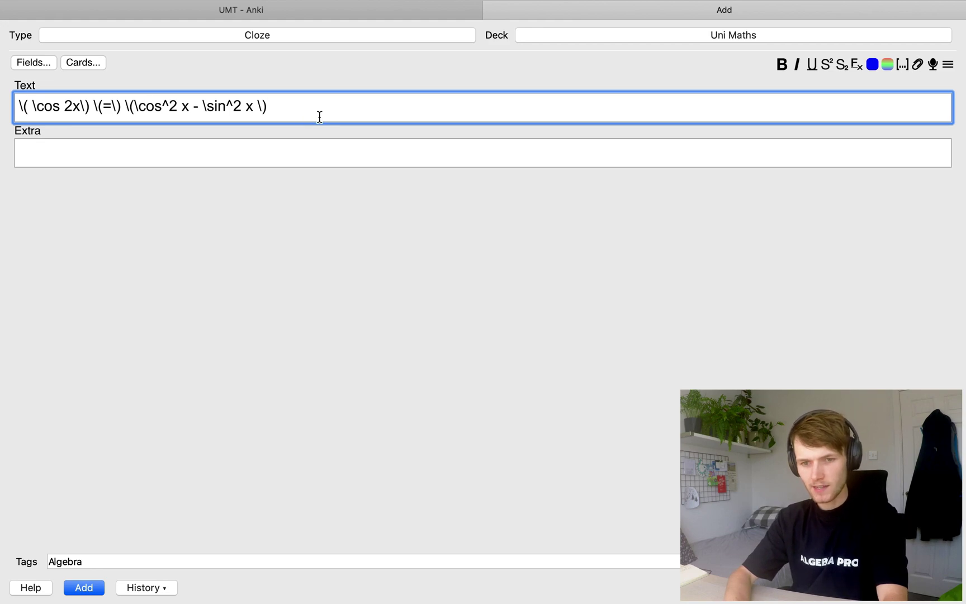
left_click_drag(295, 115, 1, 86)
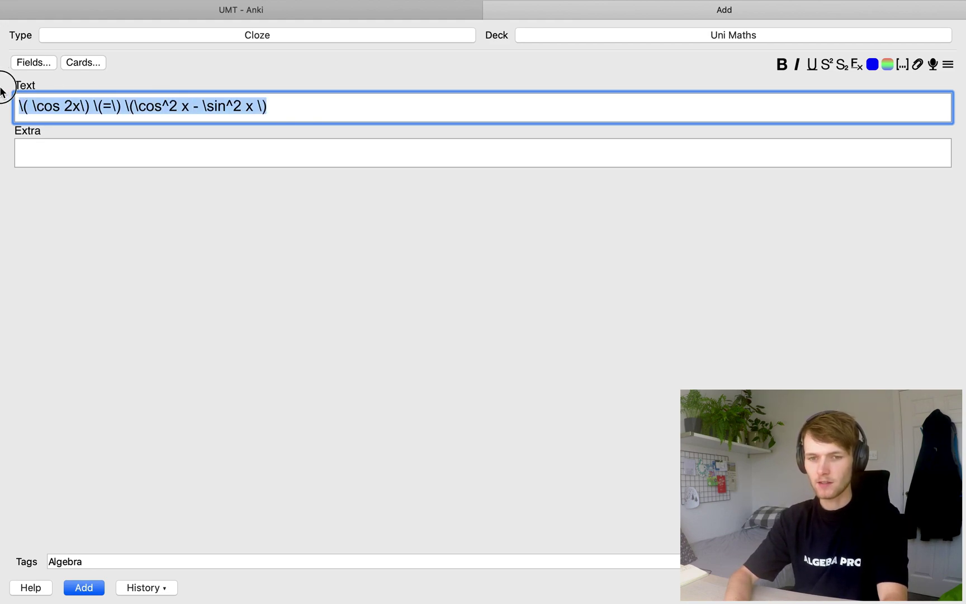
left_click(101, 110)
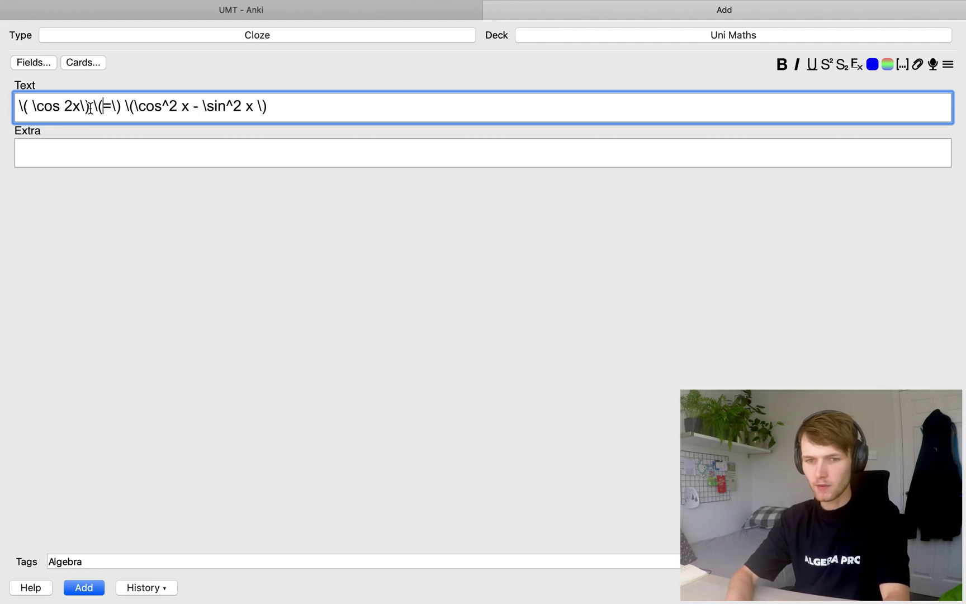
left_click_drag(90, 107, 2, 108)
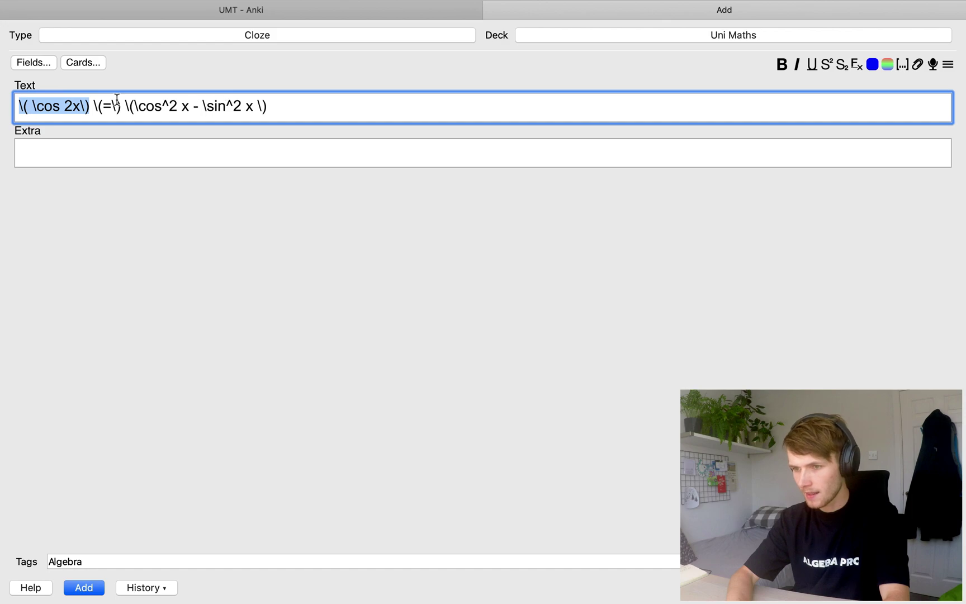
Wrap cos 2x as cloze c1 and cos² x − sin² x as c2, previewing the cards after each
left_click(902, 65)
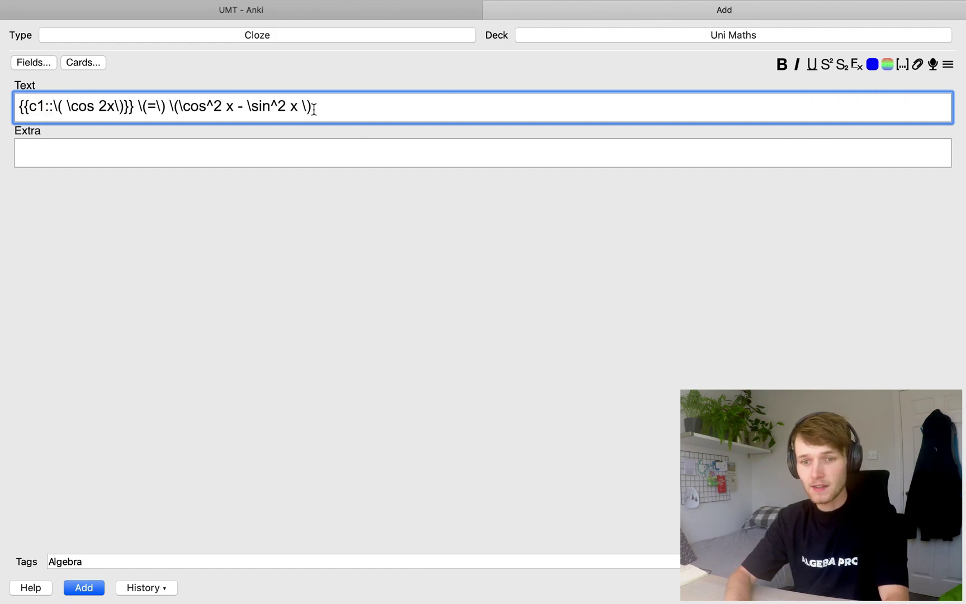
left_click(259, 73)
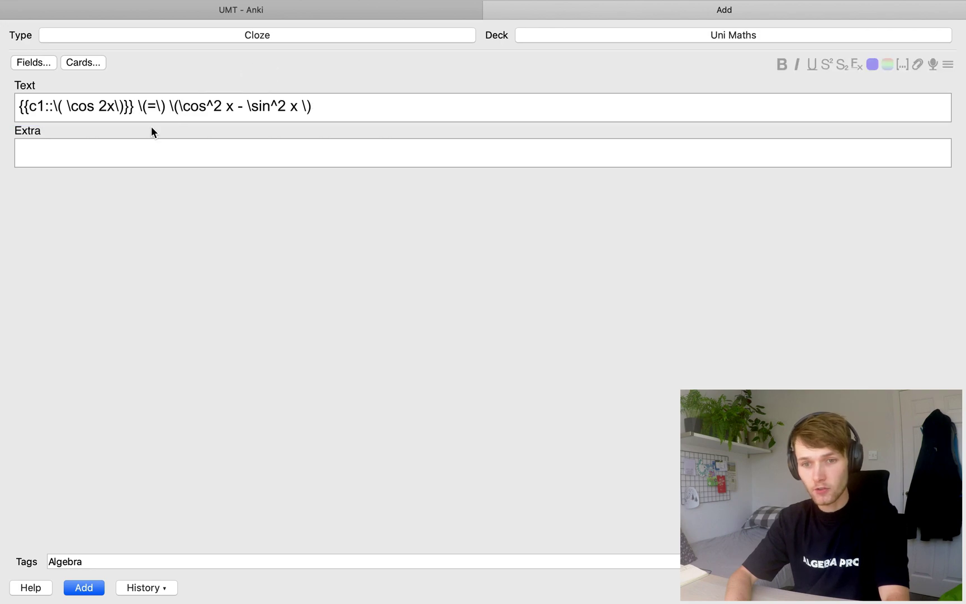
left_click(84, 62)
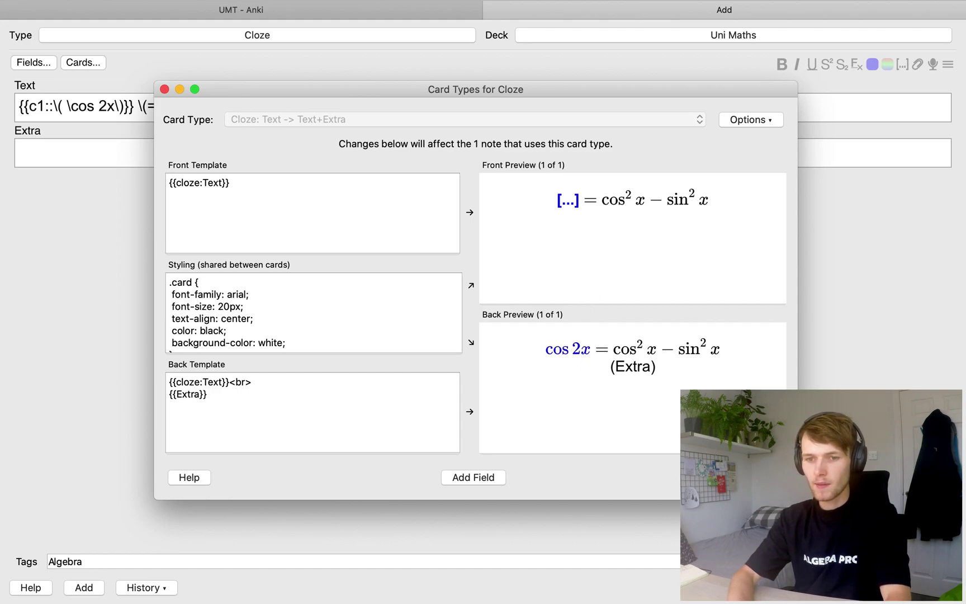
key("Escape")
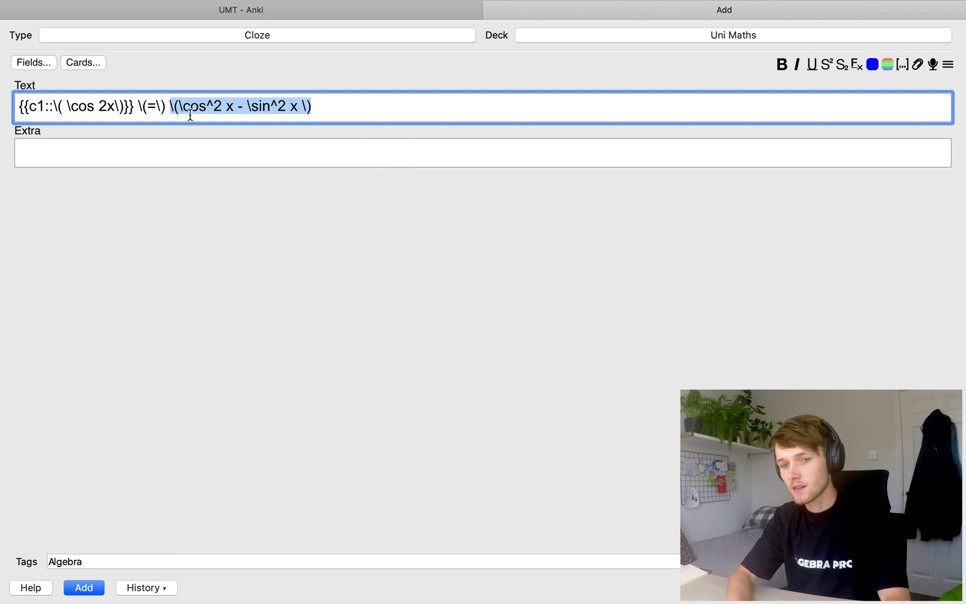
left_click(902, 64)
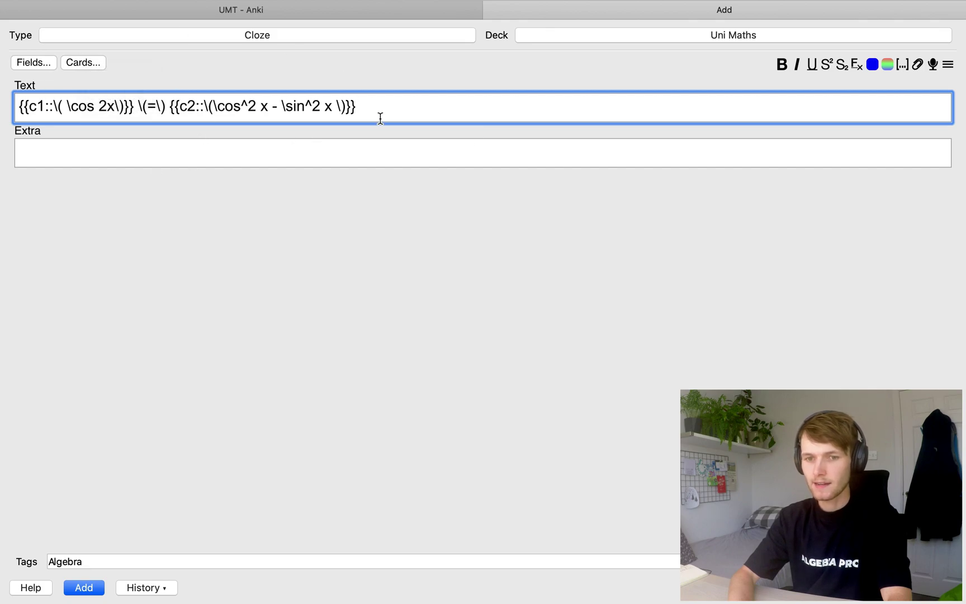
left_click(94, 62)
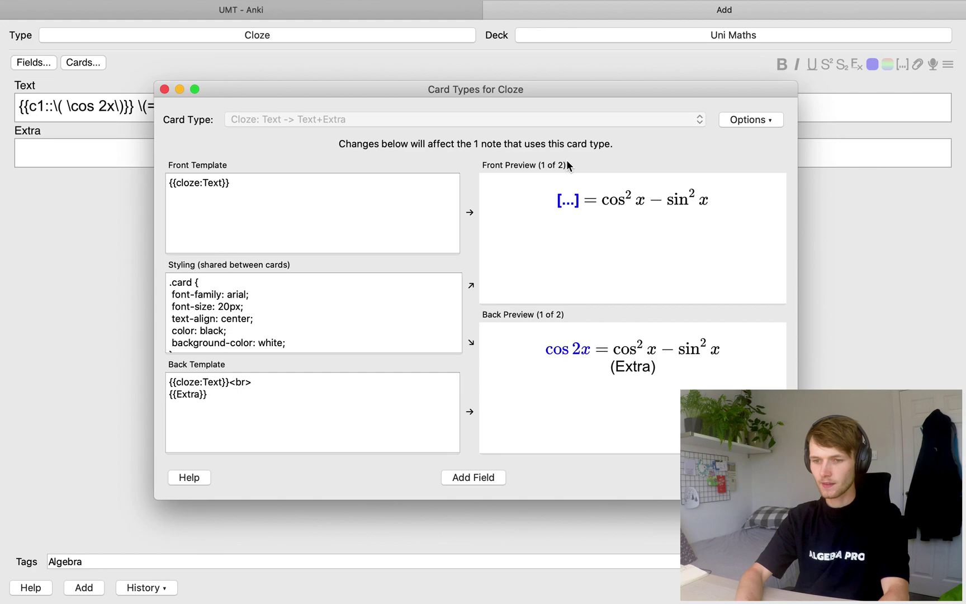
Replace the '-' before sin² x with '+' in the Text field and add the note to Uni Maths
key("Escape")
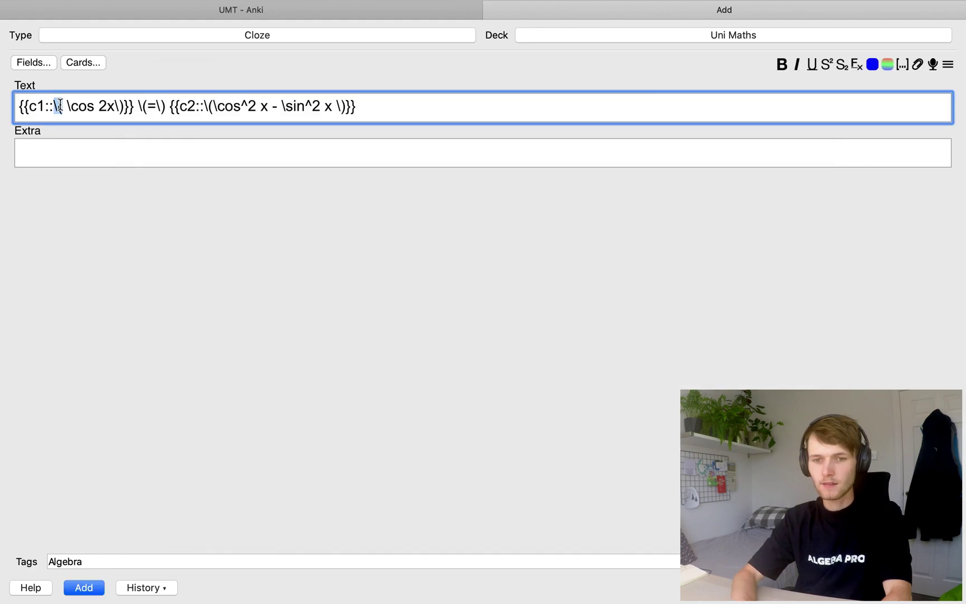
left_click(68, 106)
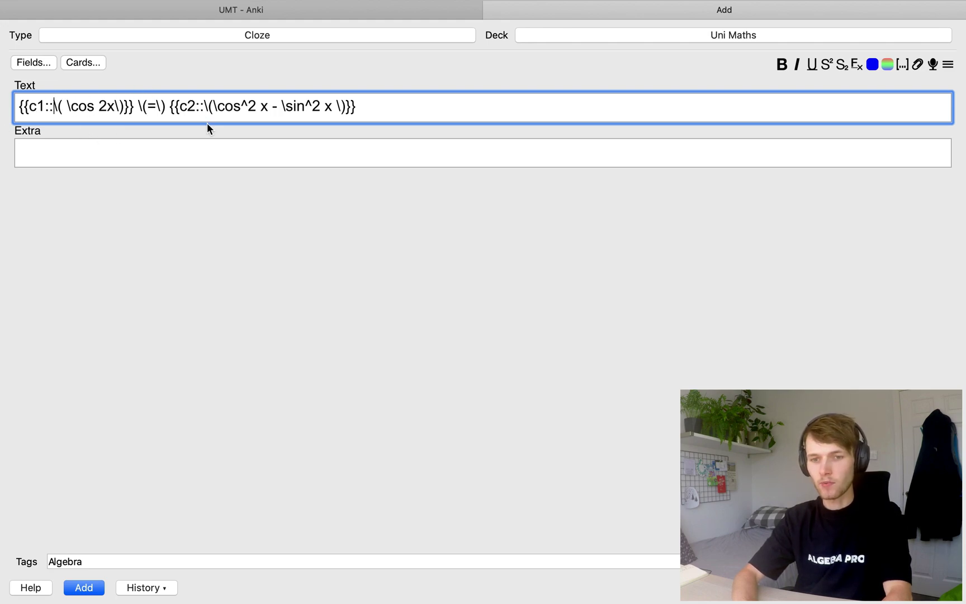
key("super+Left")
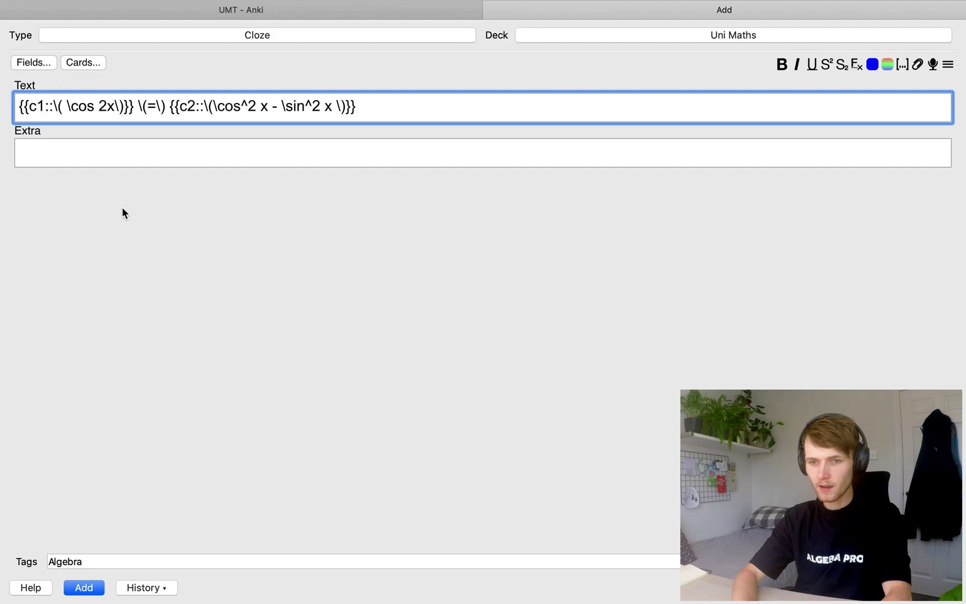
left_click(282, 106)
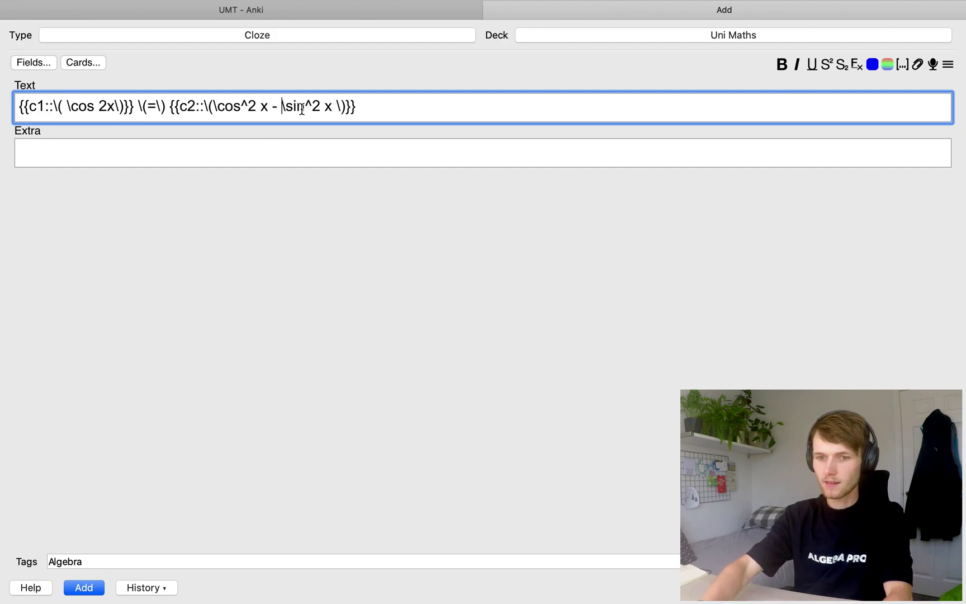
key("BackSpace")
key("BackSpace")
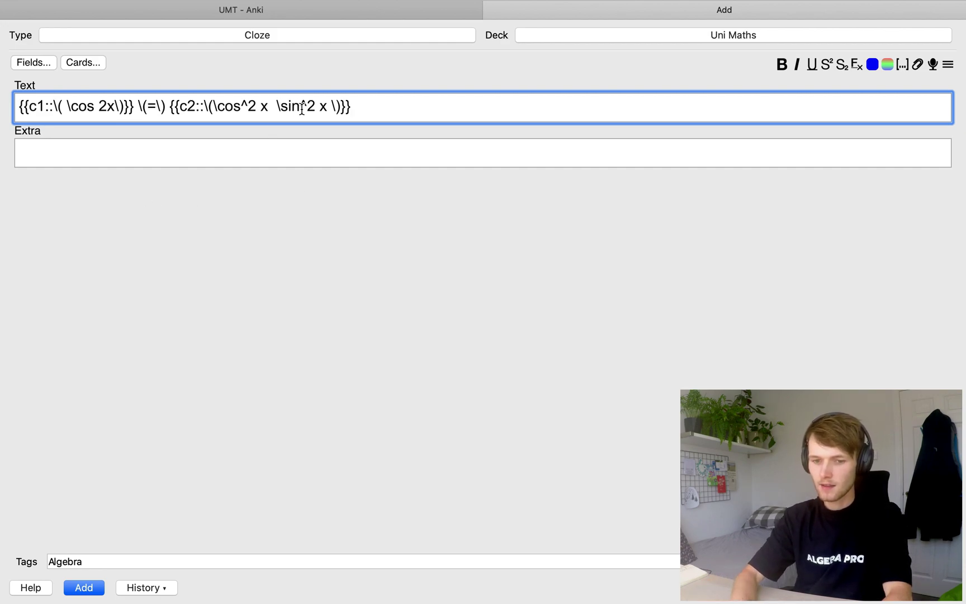
type("+")
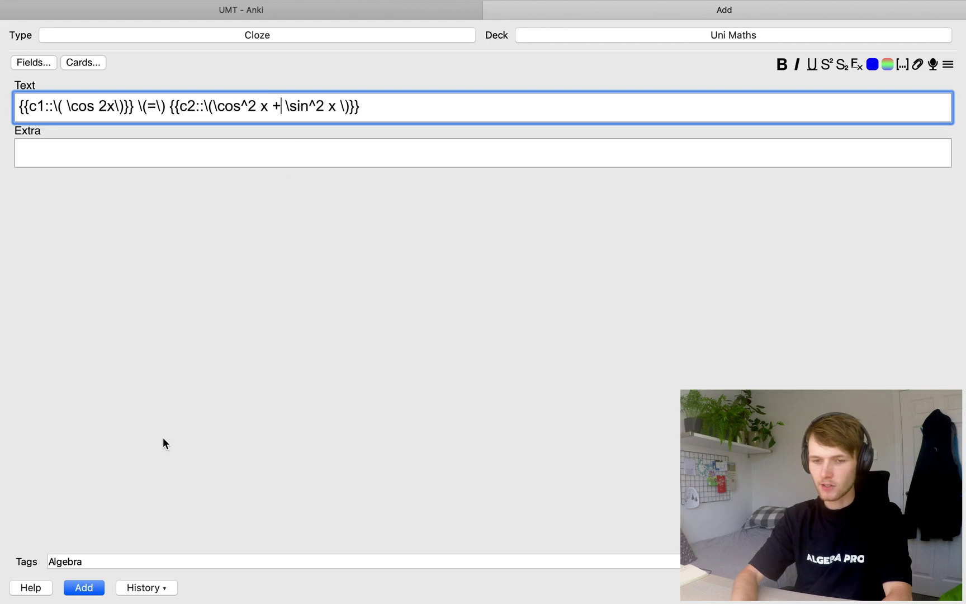
left_click(84, 588)
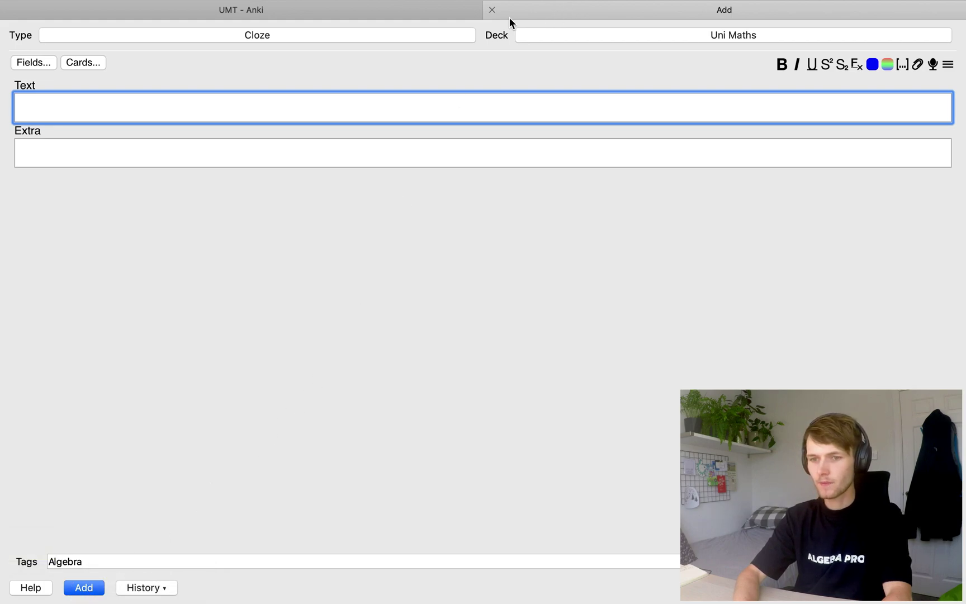
Open the card browser and filter it to the Uni Maths deck's cards
left_click(493, 10)
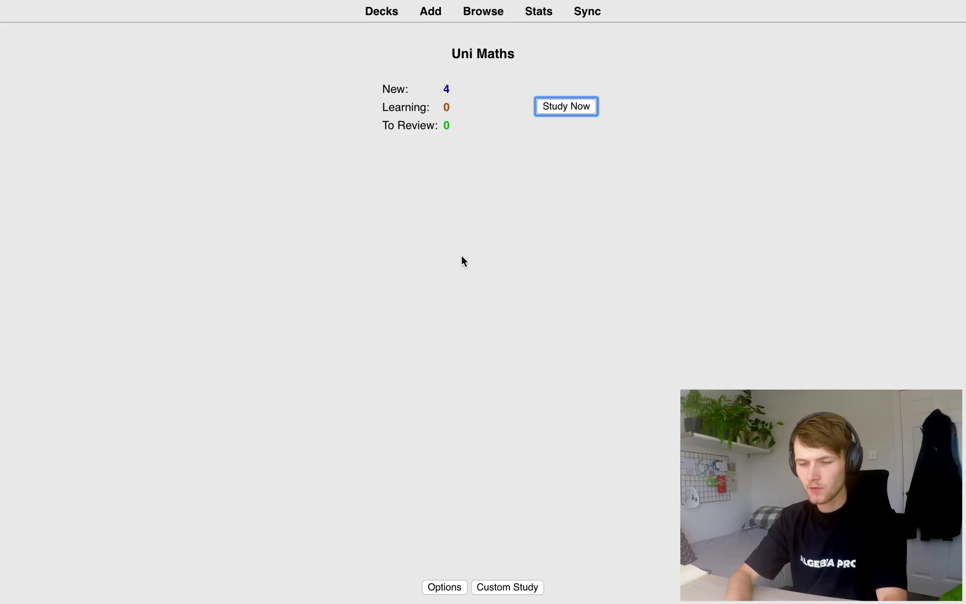
left_click(489, 16)
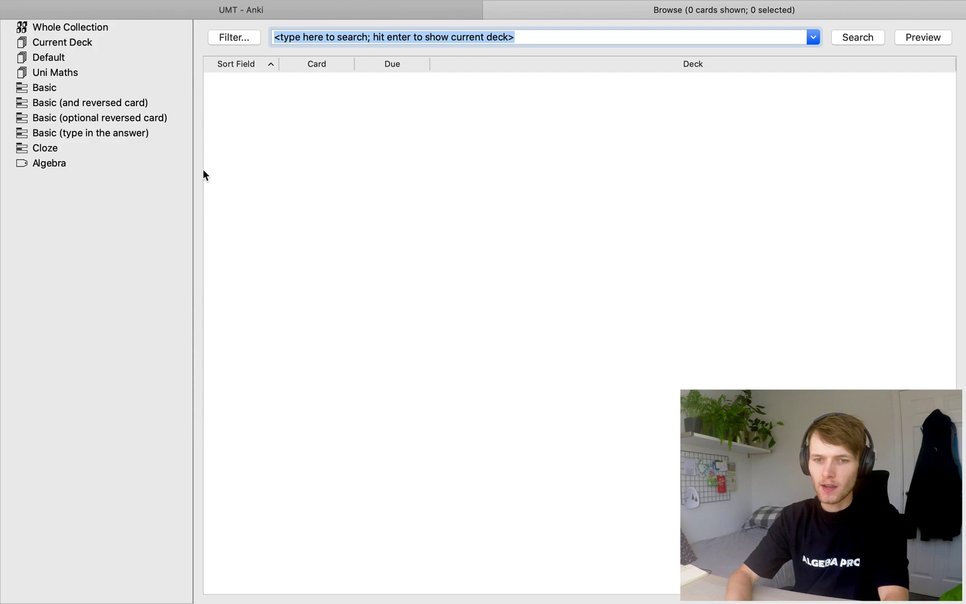
left_click(57, 90)
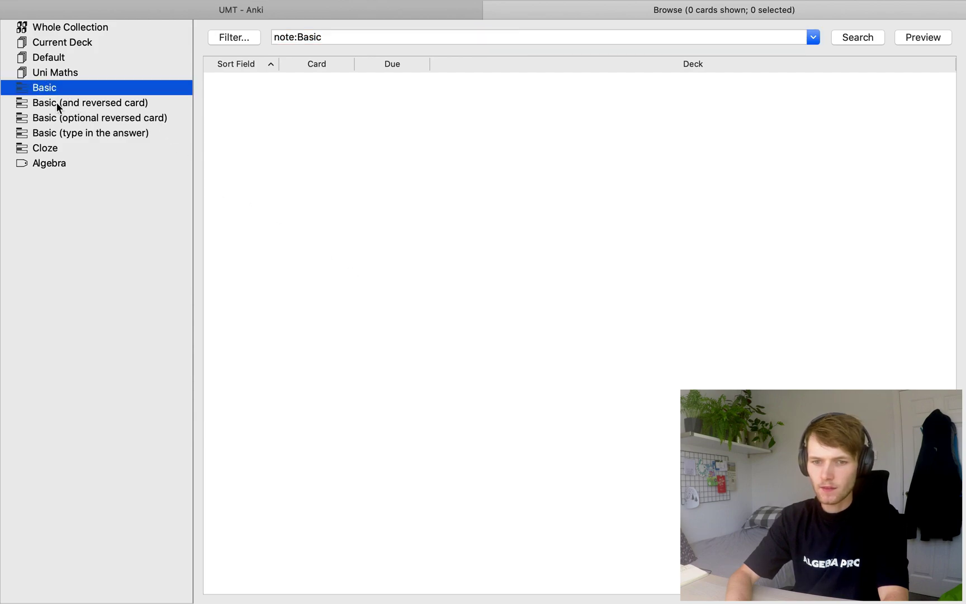
left_click(57, 104)
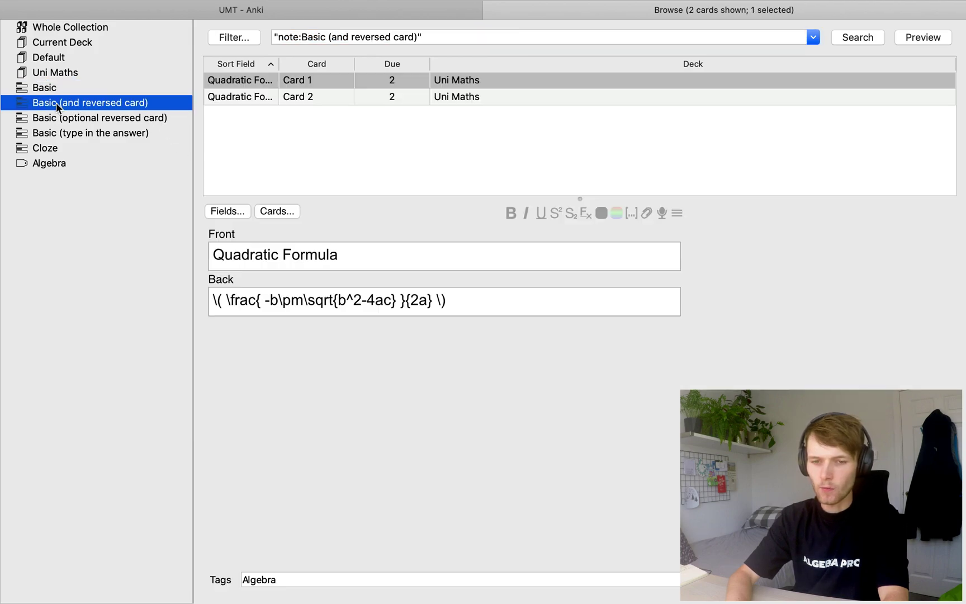
left_click(52, 163)
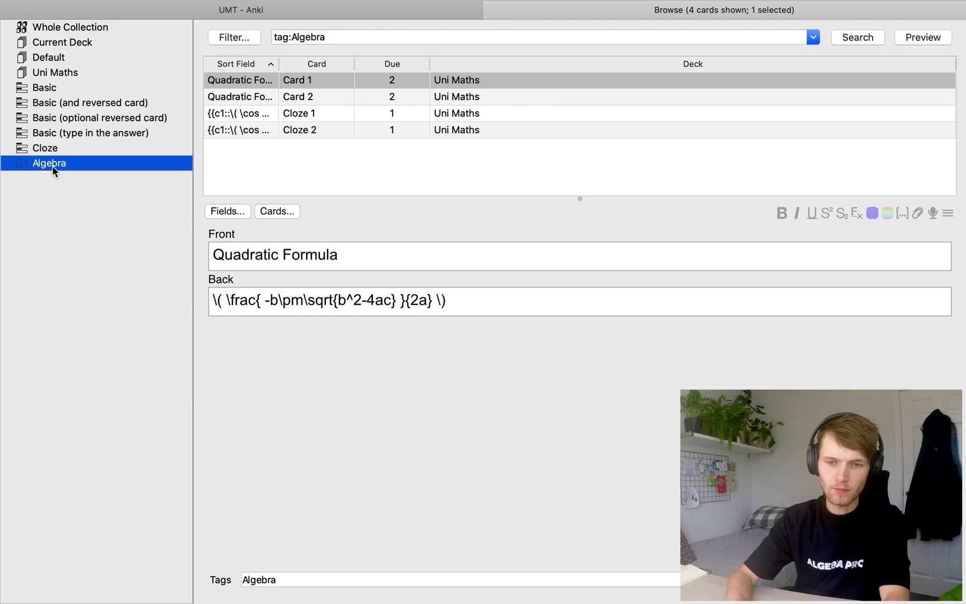
left_click(60, 72)
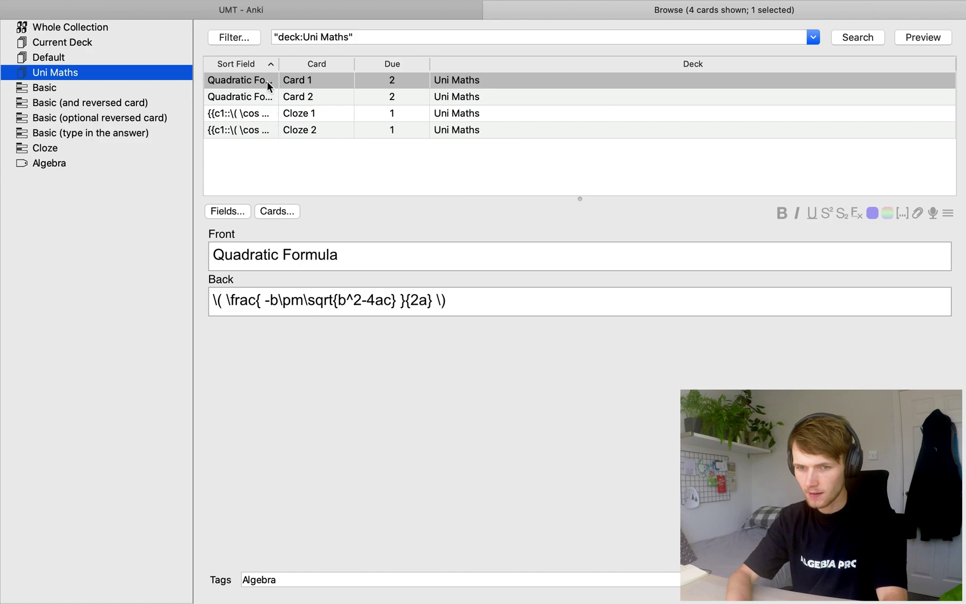
In the Cloze 1 card, change the '+' before sin² x back to '-'
left_click(262, 110)
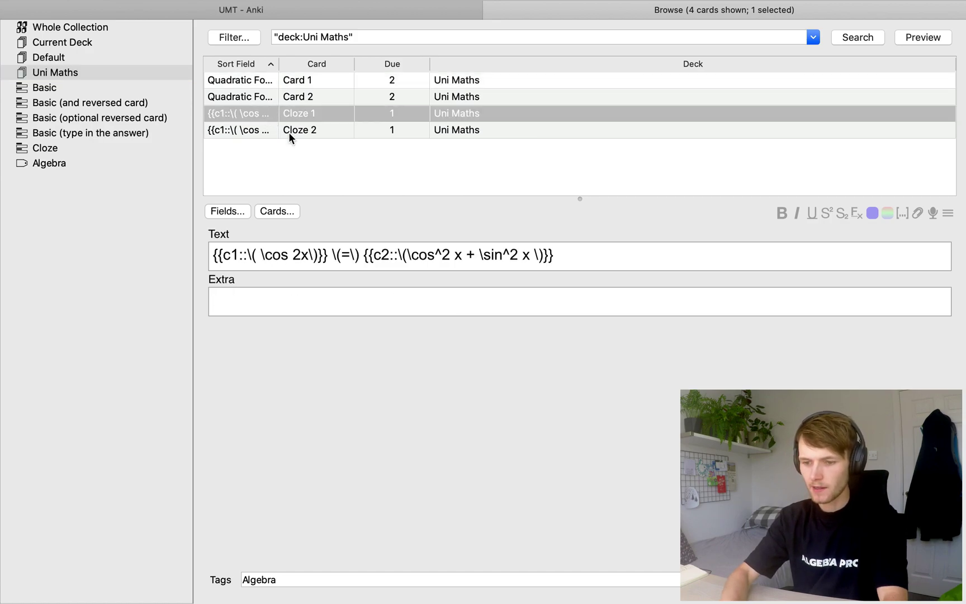
left_click(474, 256)
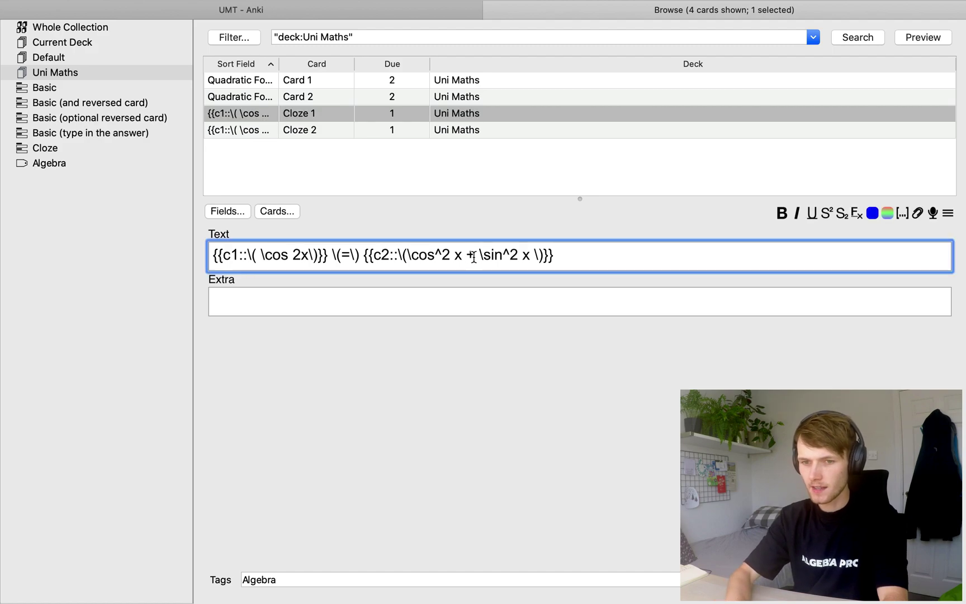
key("BackSpace")
type("-")
left_click(506, 297)
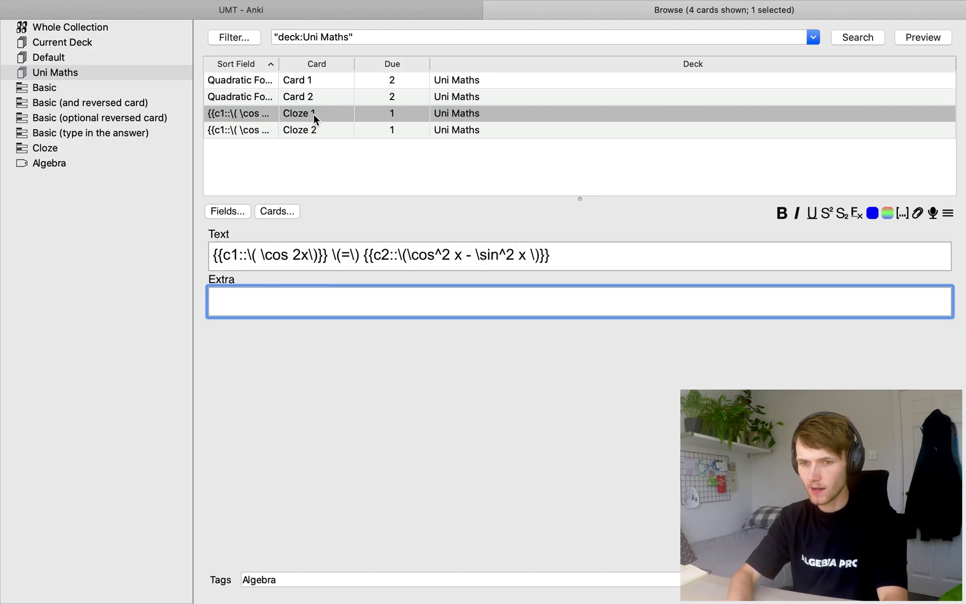
Compare the Cloze 1 and Cloze 2 cards of the note in the browser
left_click(313, 130)
key("Up")
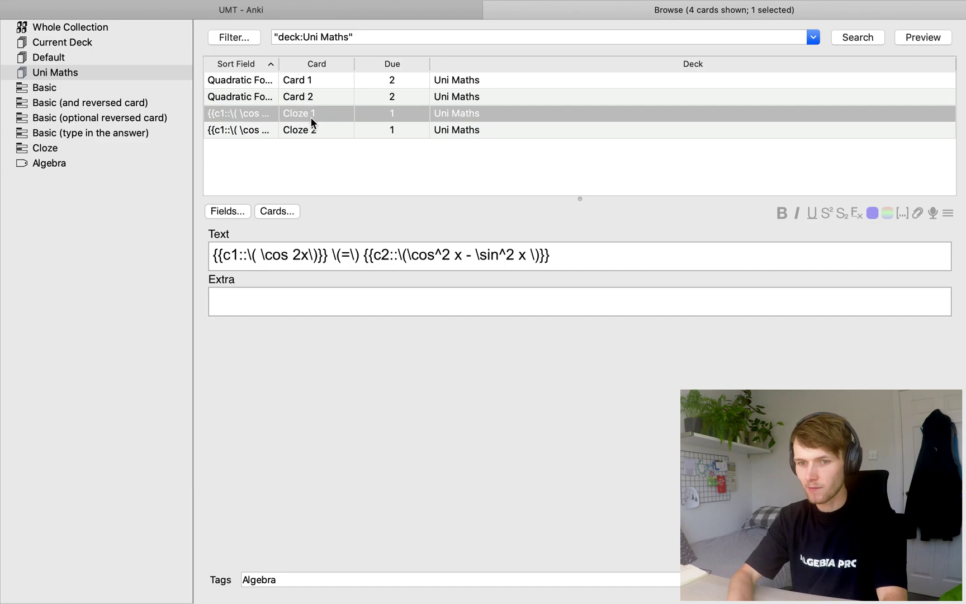
key("Down")
key("Up")
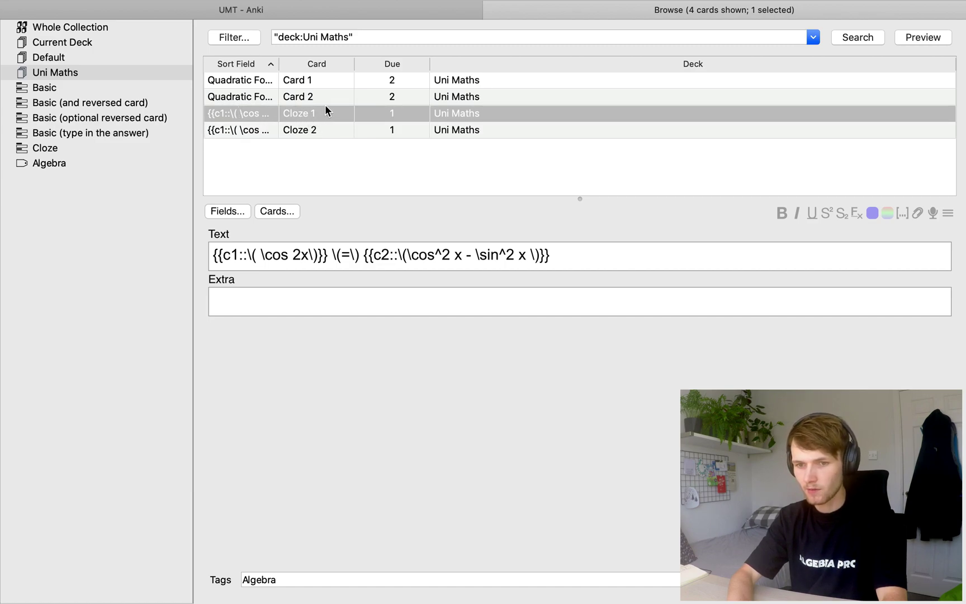
left_click(280, 125)
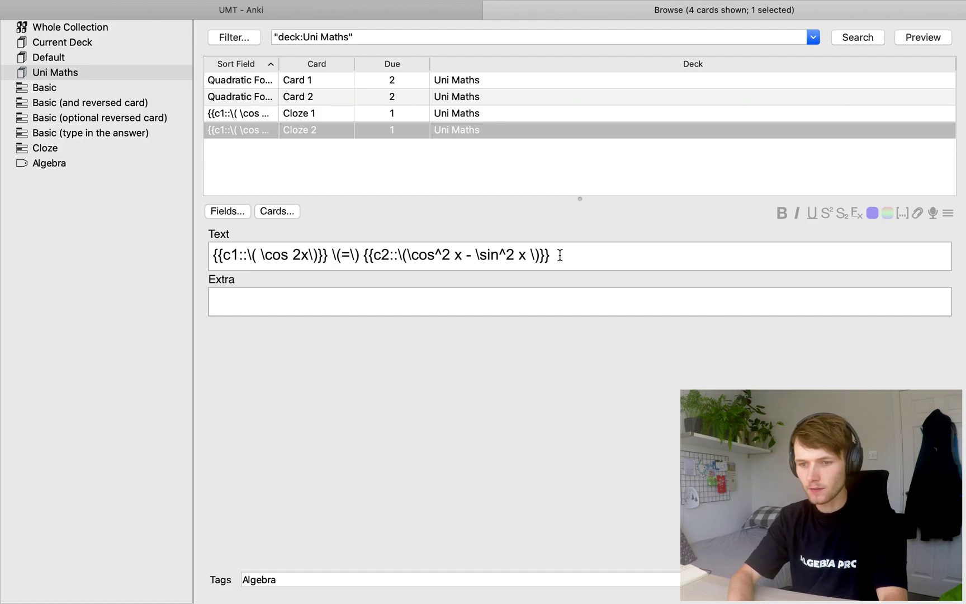
left_click(308, 113)
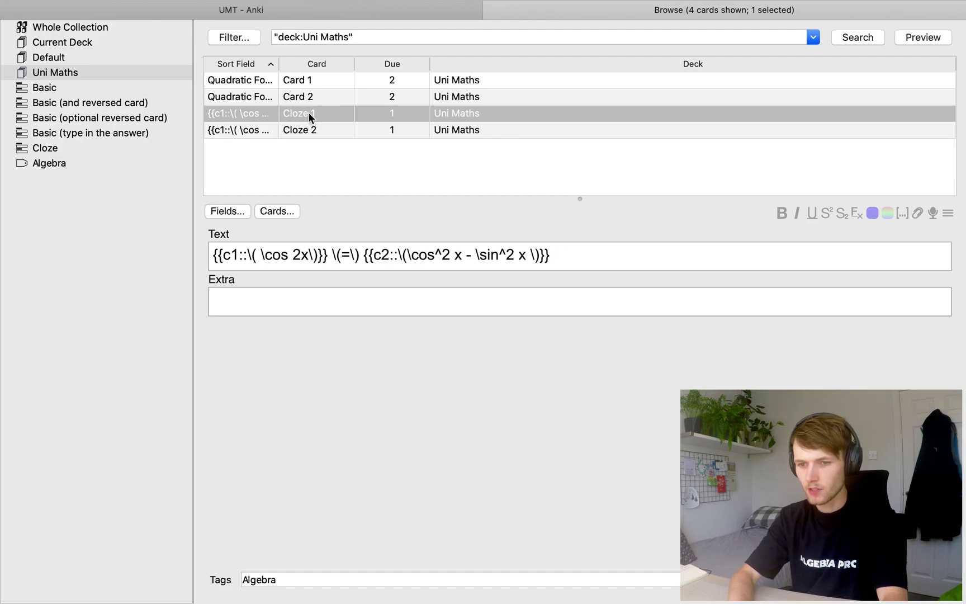
left_click(410, 135)
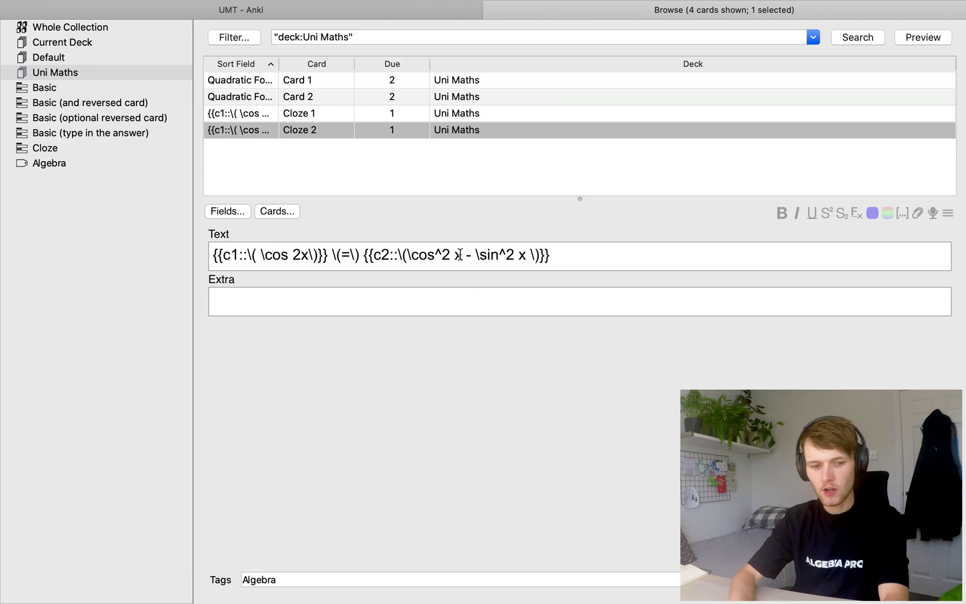
Turn on 'Bury related new cards until the next day' in the Uni Maths deck options and save
left_click(493, 10)
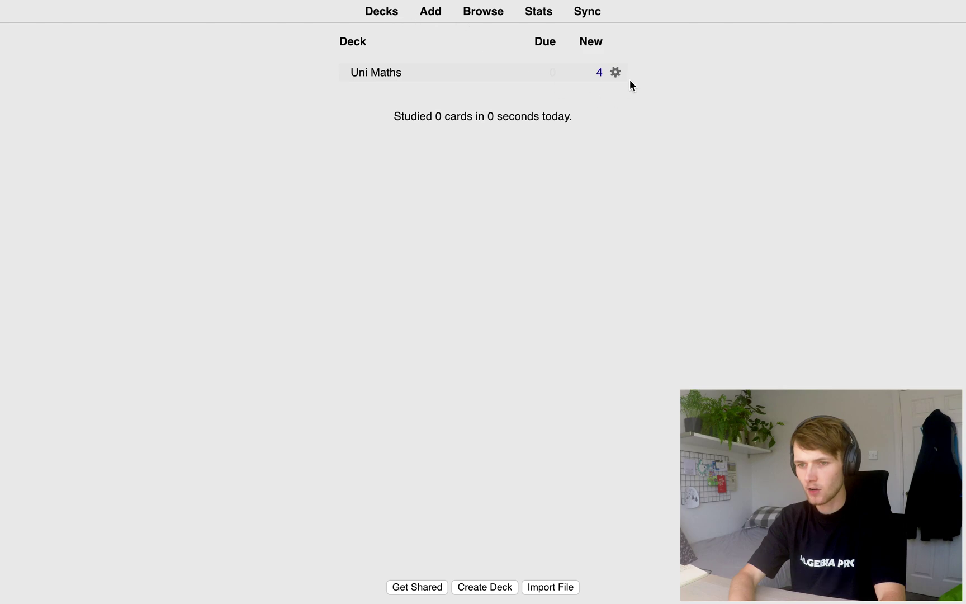
left_click(615, 73)
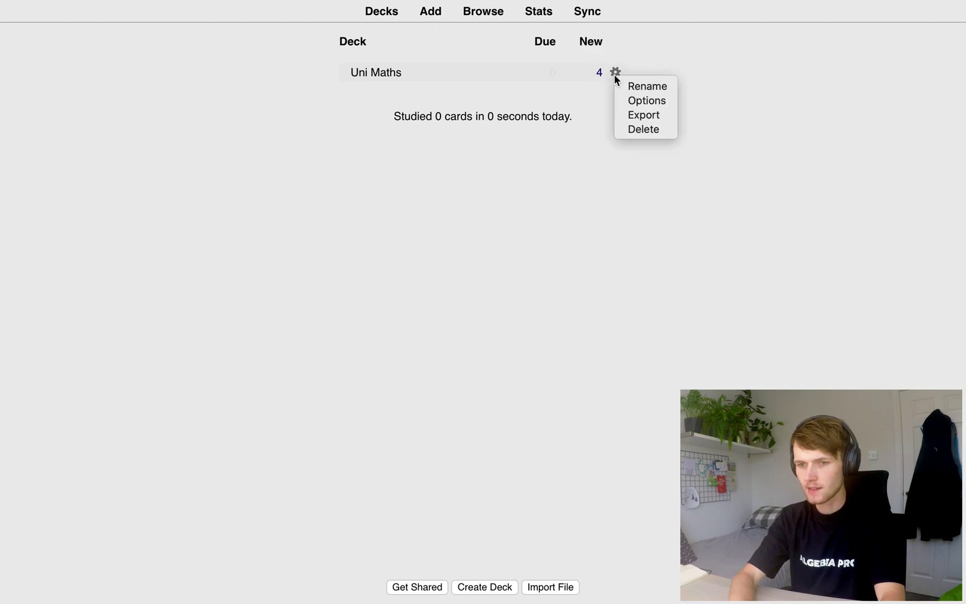
left_click(636, 102)
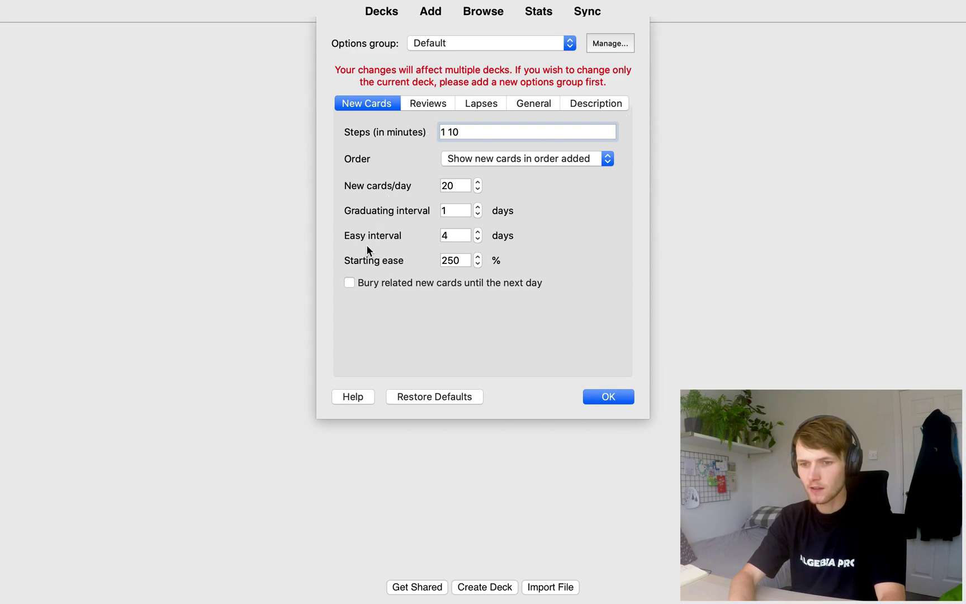
left_click(350, 283)
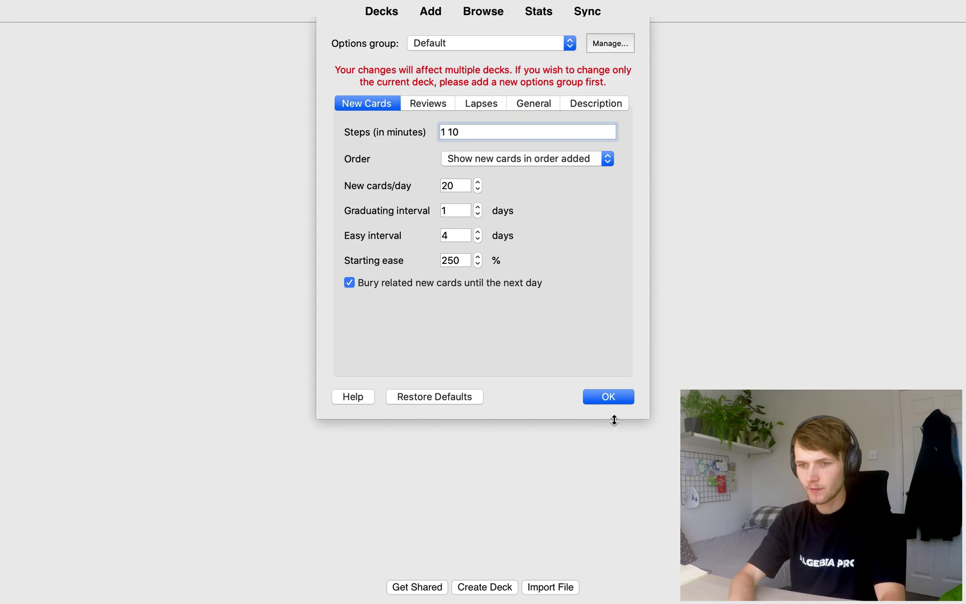
left_click(614, 398)
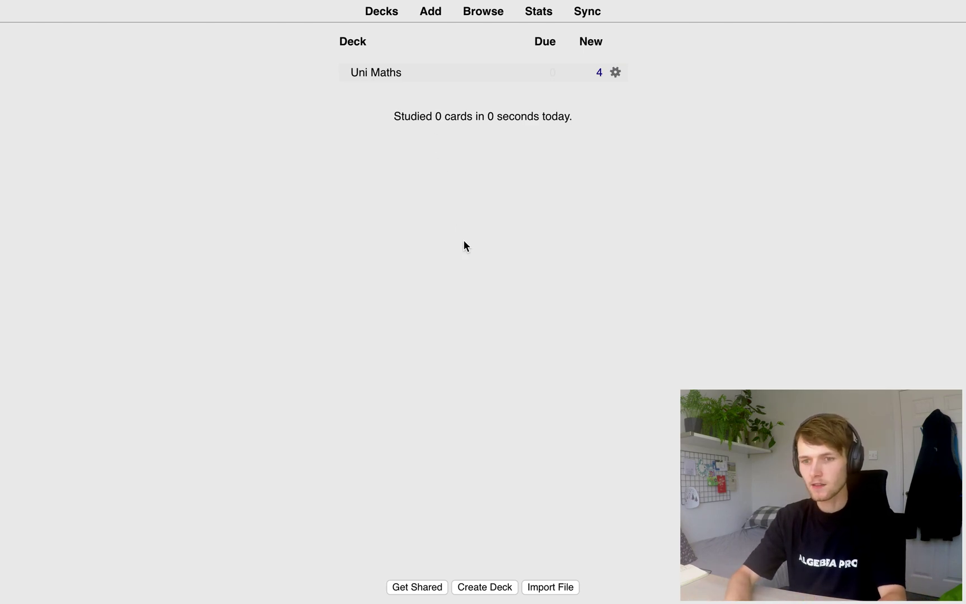
Study the two cloze and two Quadratic Formula cards, rating each Good, then return to Decks
left_click(388, 71)
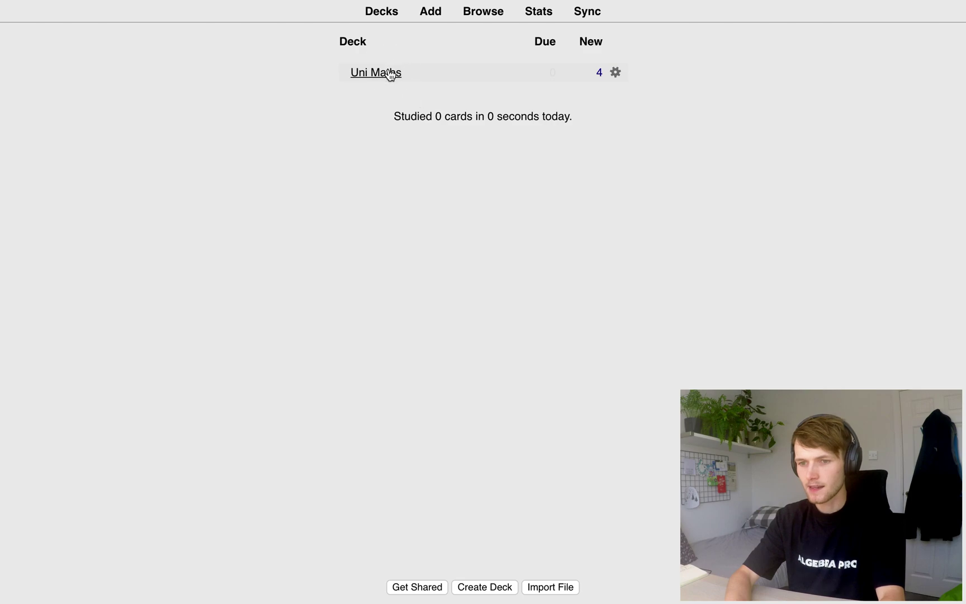
left_click(562, 105)
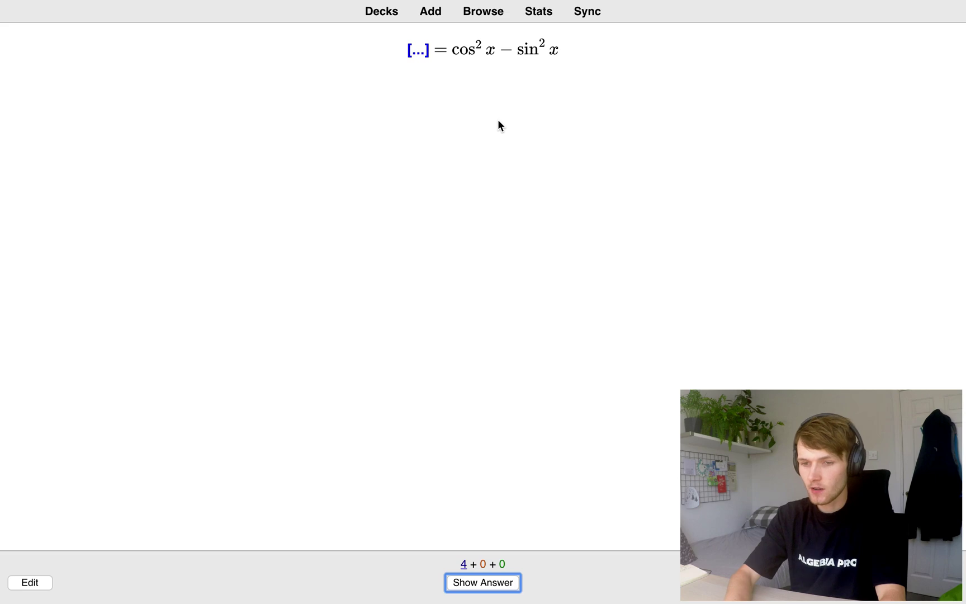
key("space")
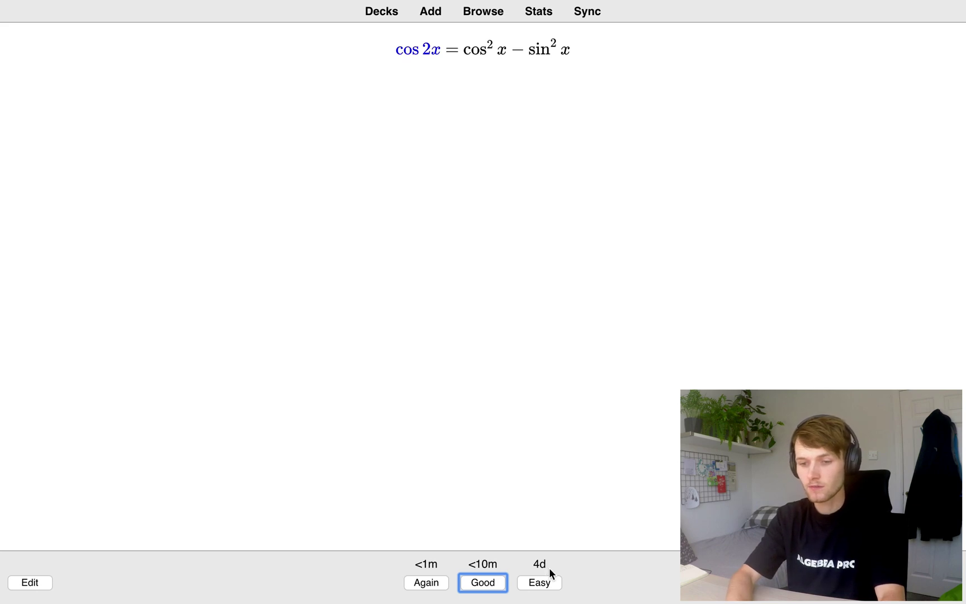
key("space")
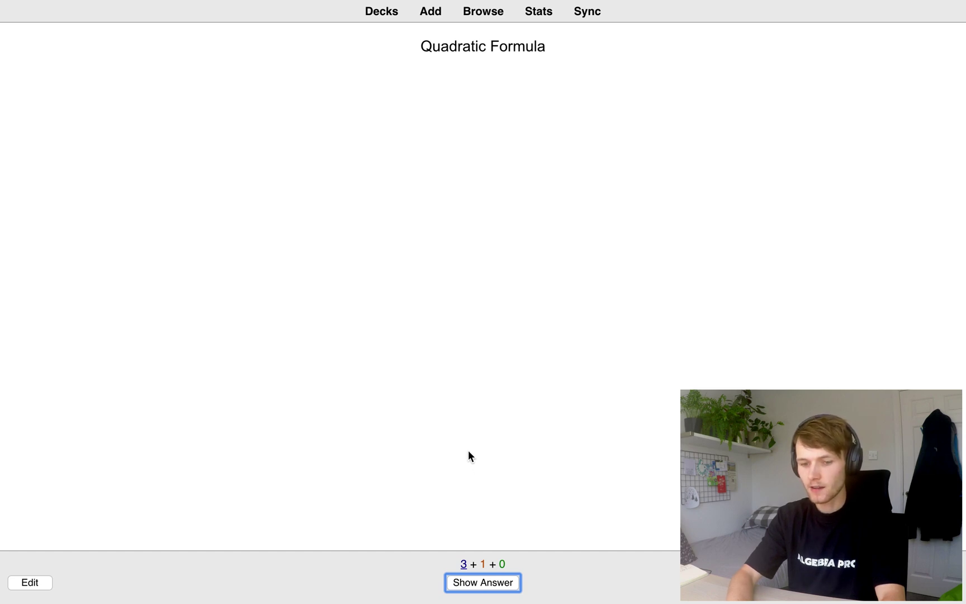
key("space")
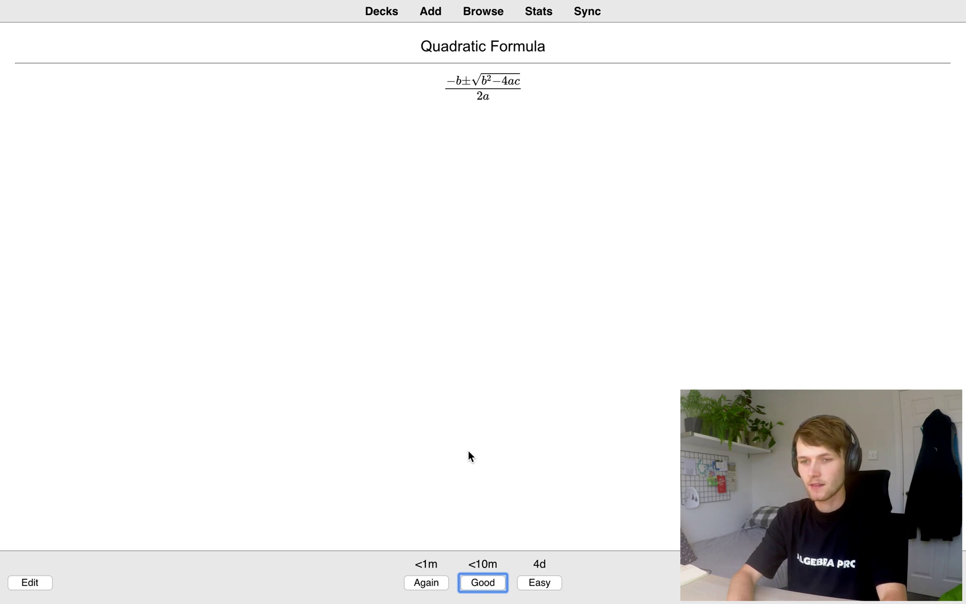
key("space")
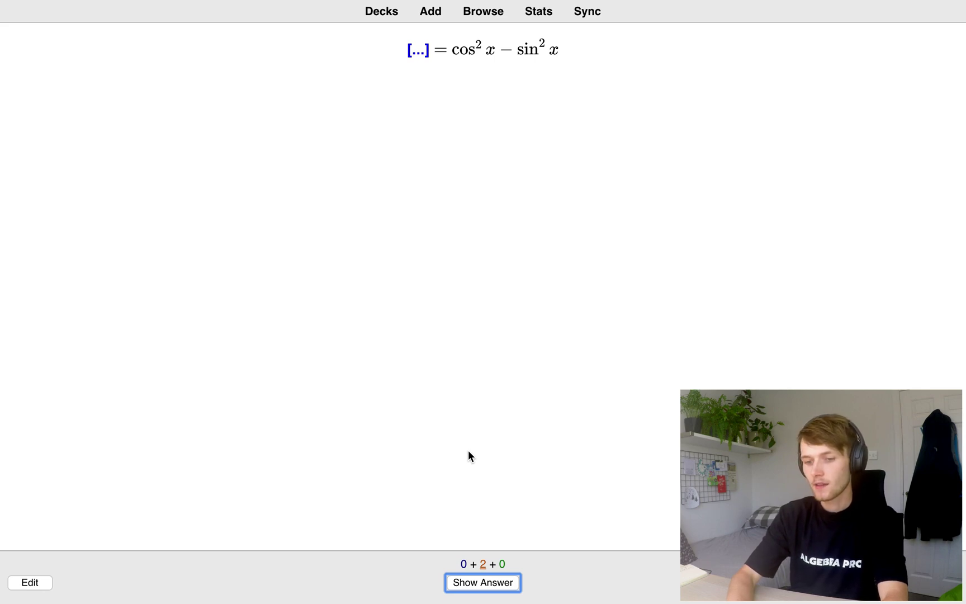
key("space")
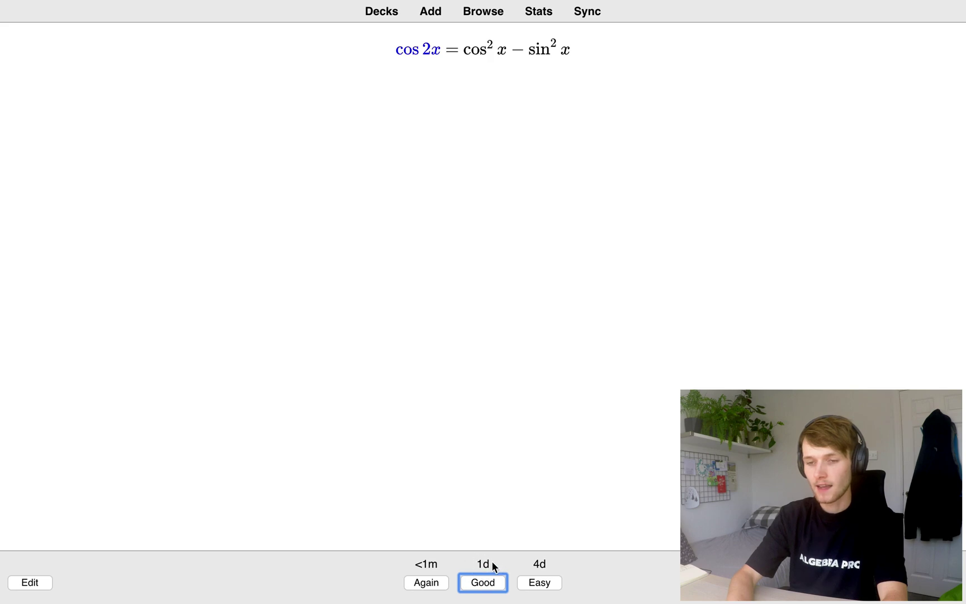
key("space")
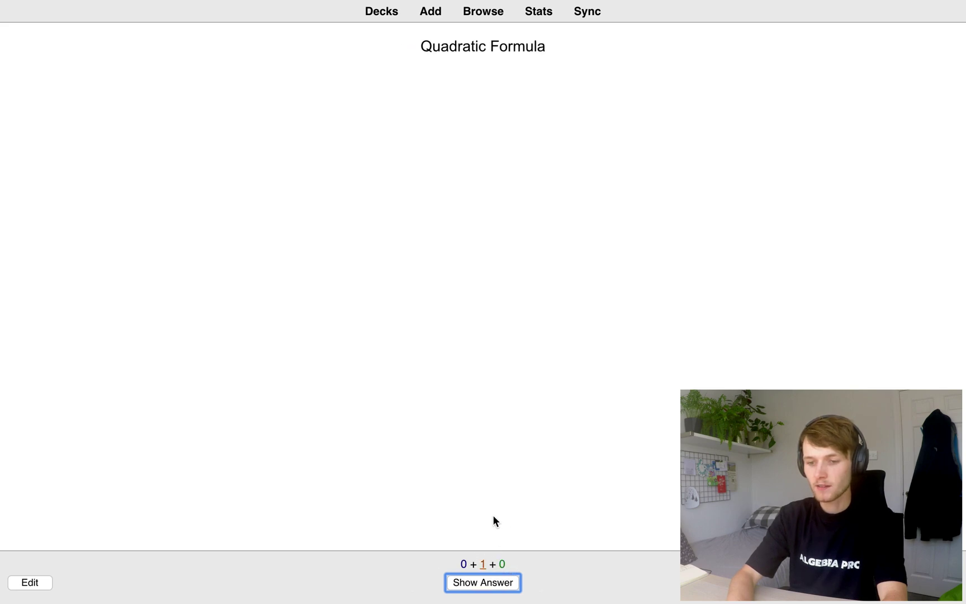
key("space")
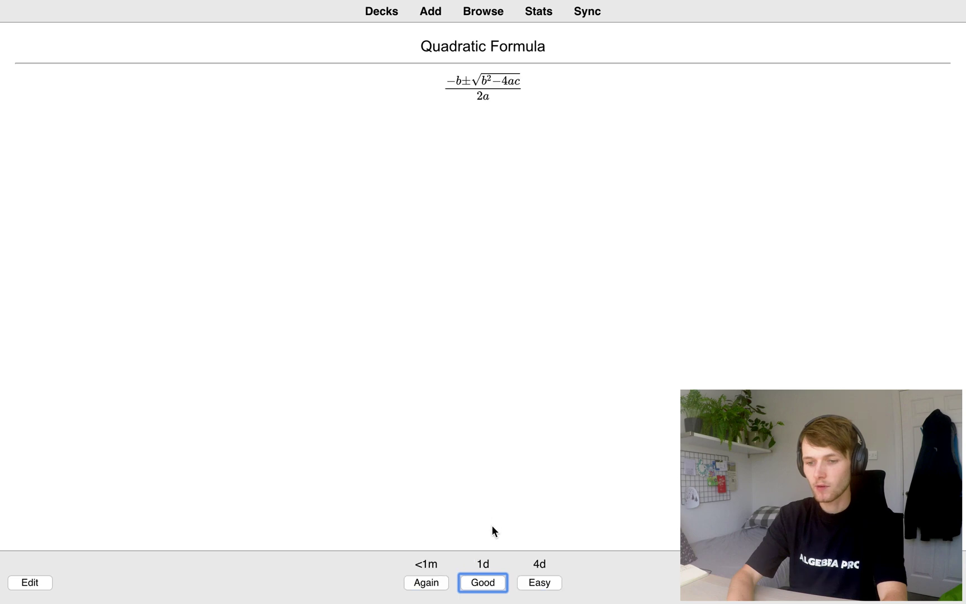
left_click(492, 582)
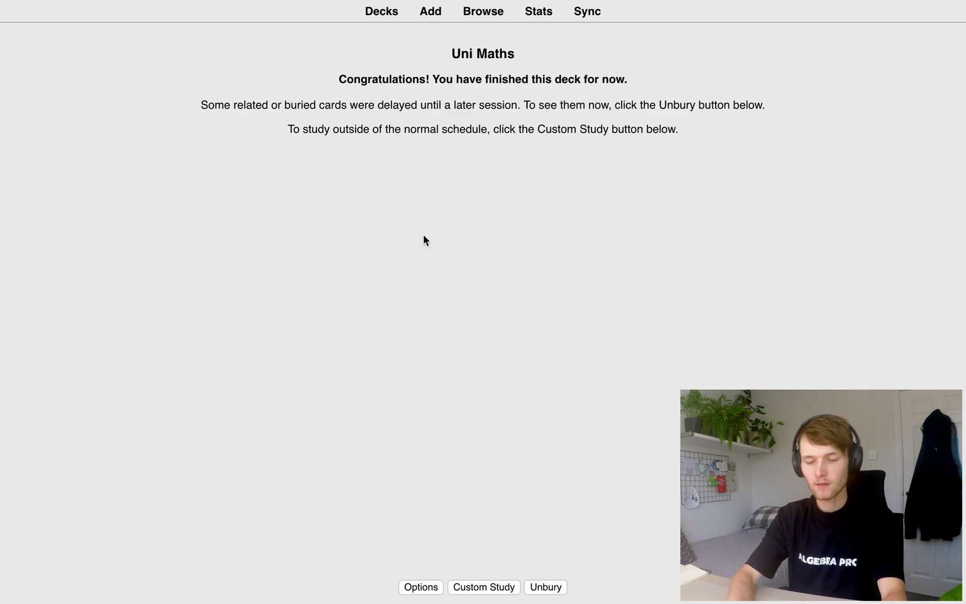
left_click(383, 12)
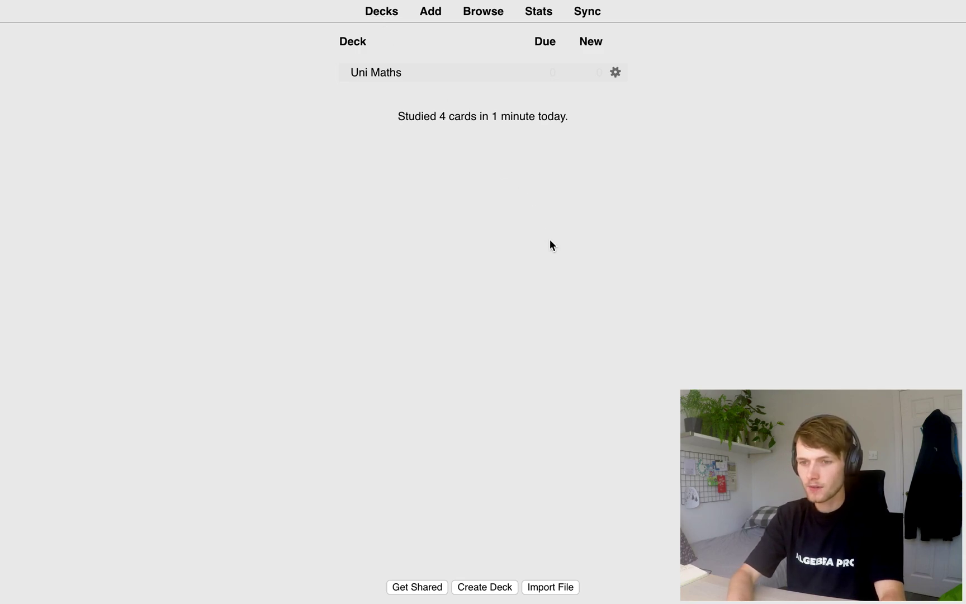
In the Uni Maths deck options, change New cards/day from 20 to 10
left_click(616, 72)
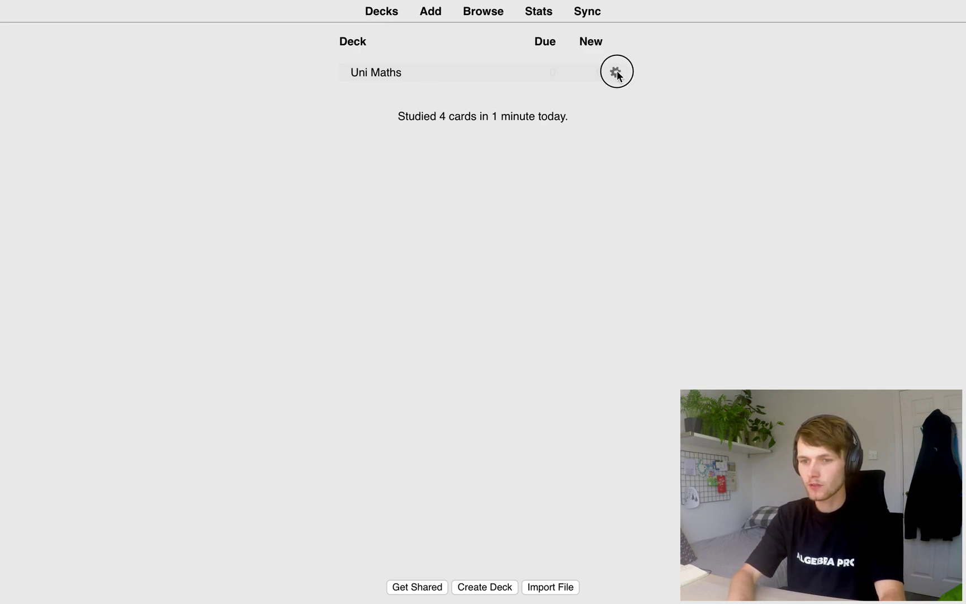
left_click(642, 96)
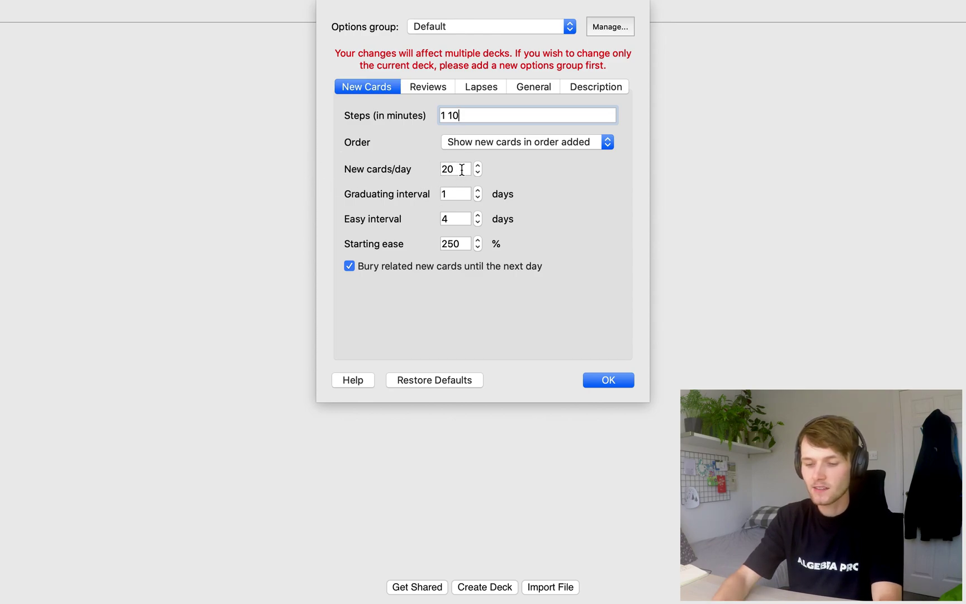
left_click_drag(459, 167, 436, 168)
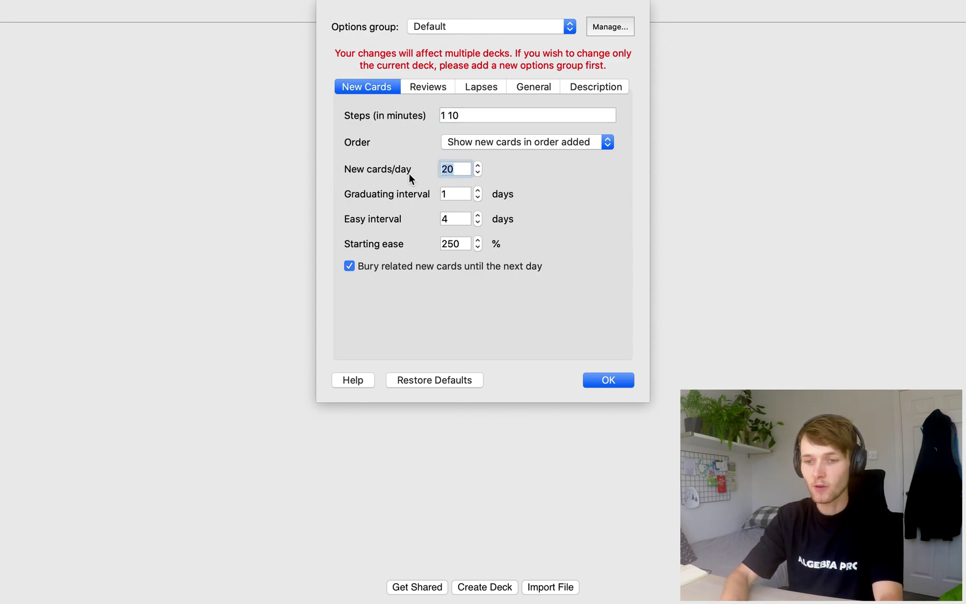
key("BackSpace")
type("10")
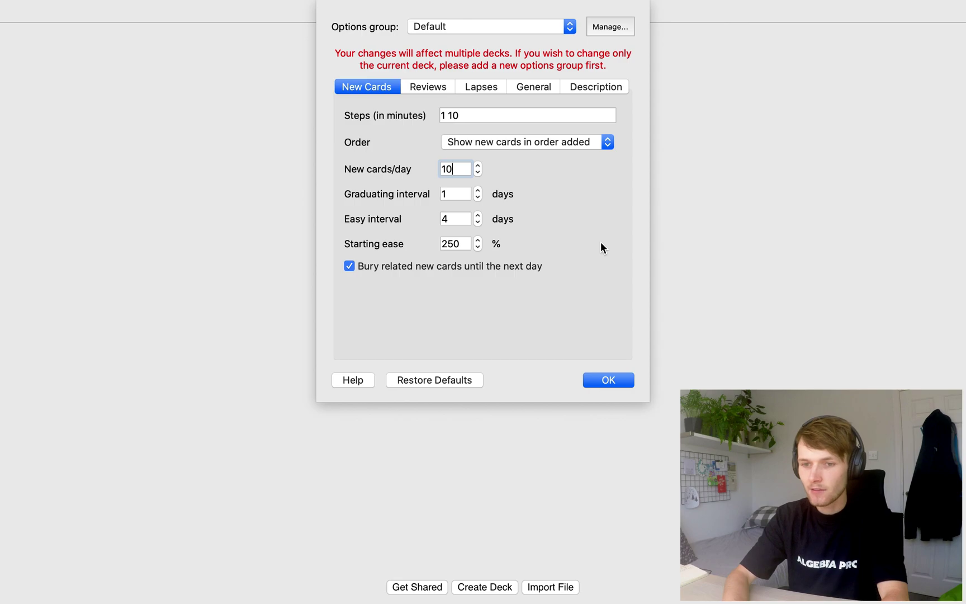
Set Maximum reviews/day to 100 and tick 'Bury related reviews until the next day'
left_click(426, 89)
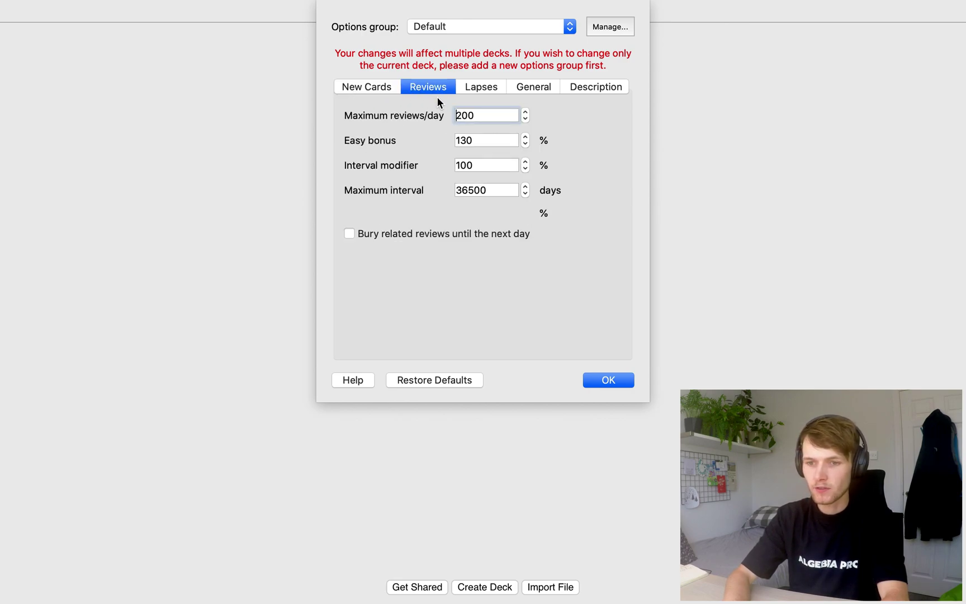
left_click_drag(483, 114, 446, 117)
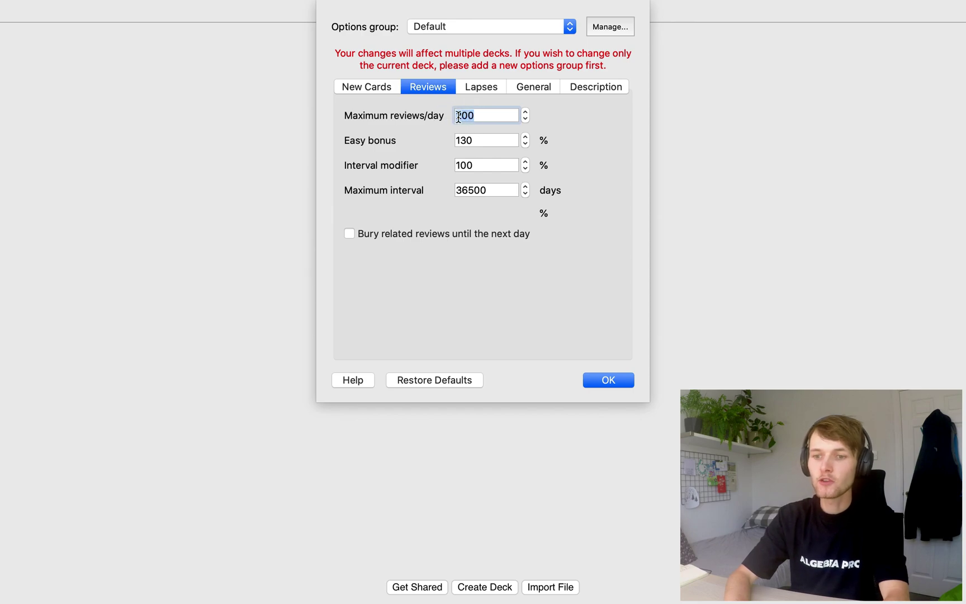
left_click(490, 116)
left_click(379, 89)
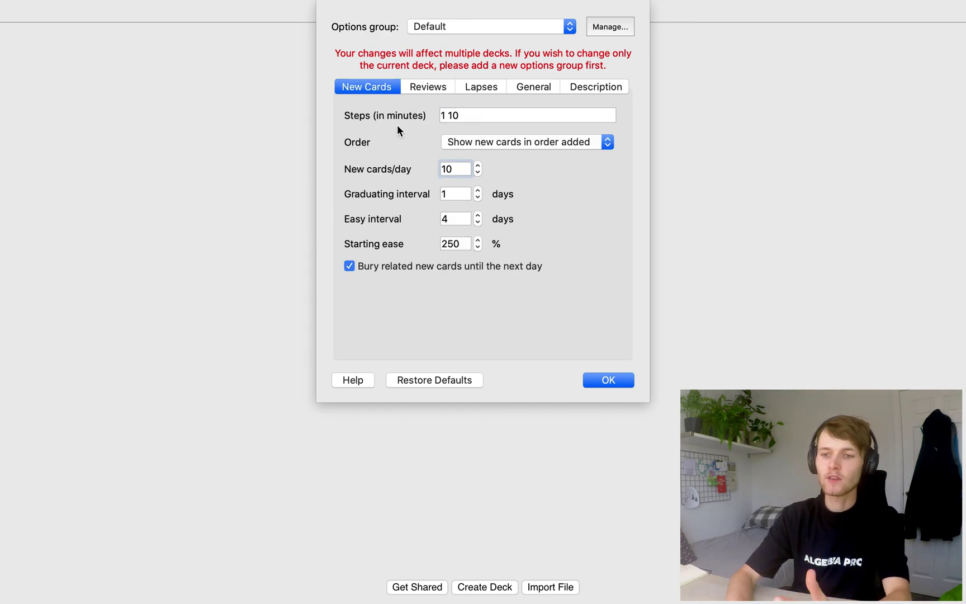
left_click(426, 85)
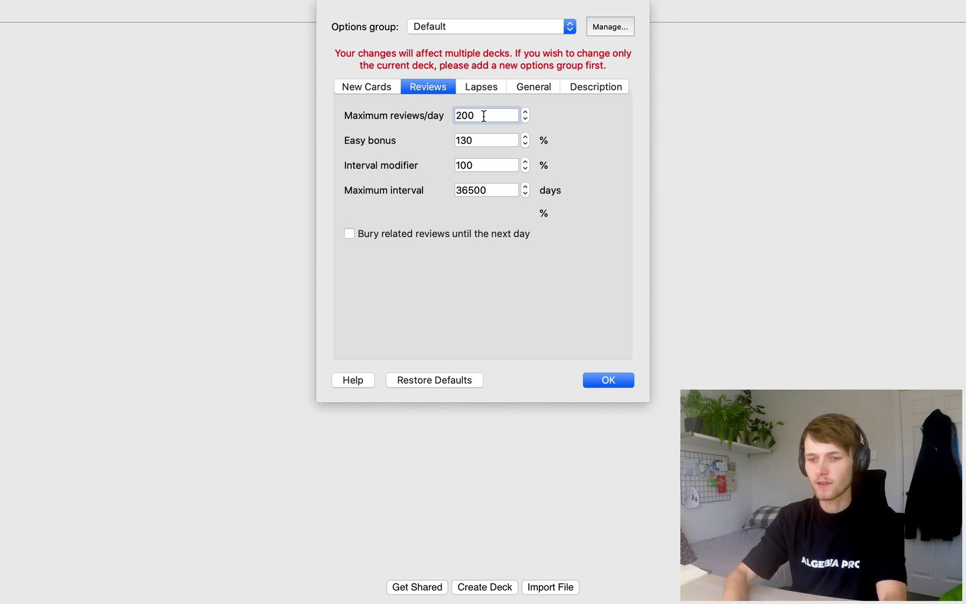
type("0")
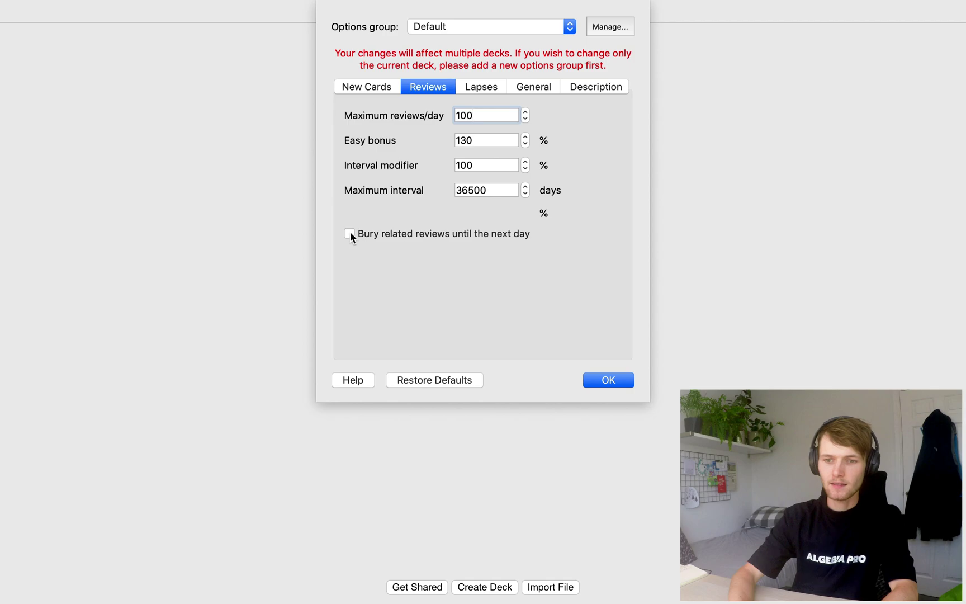
left_click(350, 234)
left_click(384, 88)
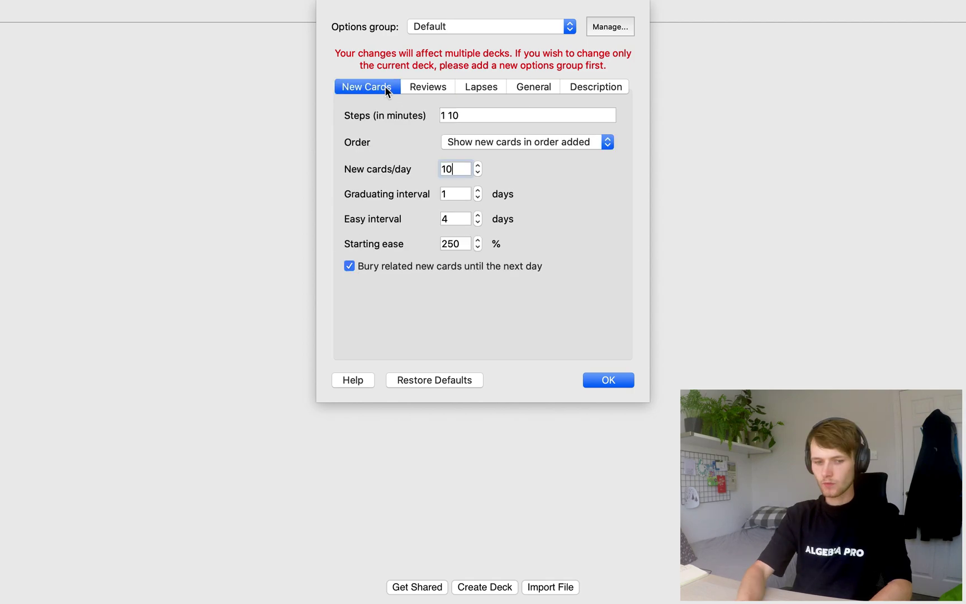